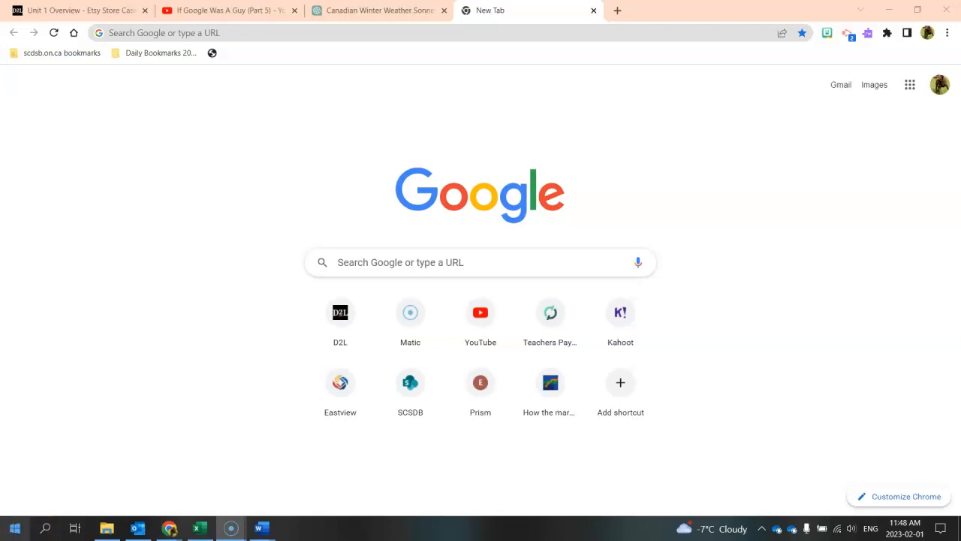
- Open Excel from the installed programs with a new blank workbook ready
left_click(11, 530)
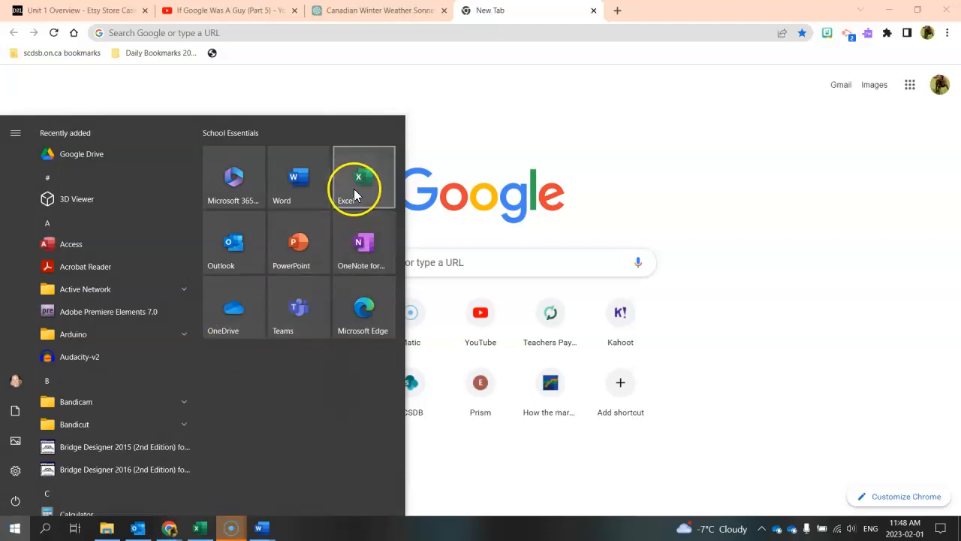
scroll(147, 365, "down", 5)
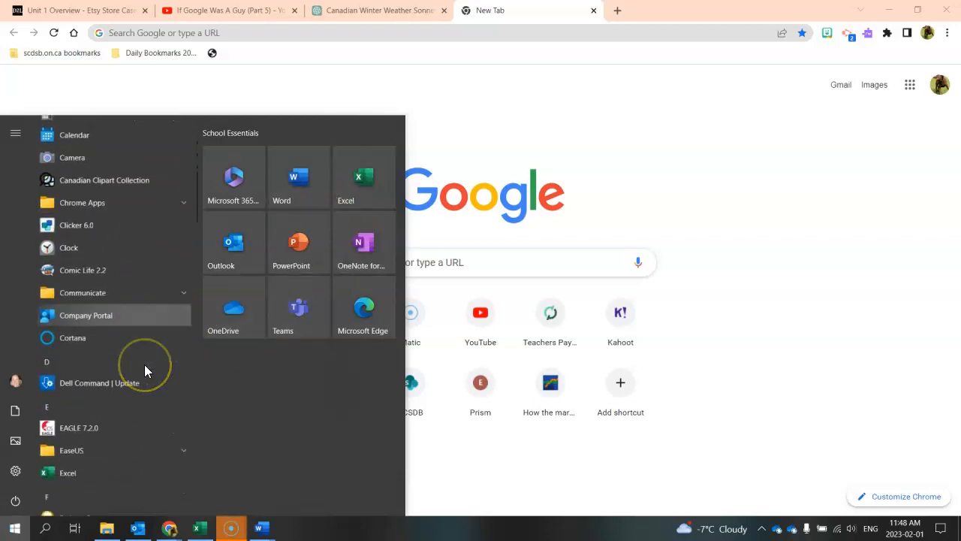
scroll(144, 365, "down", 2)
left_click(78, 396)
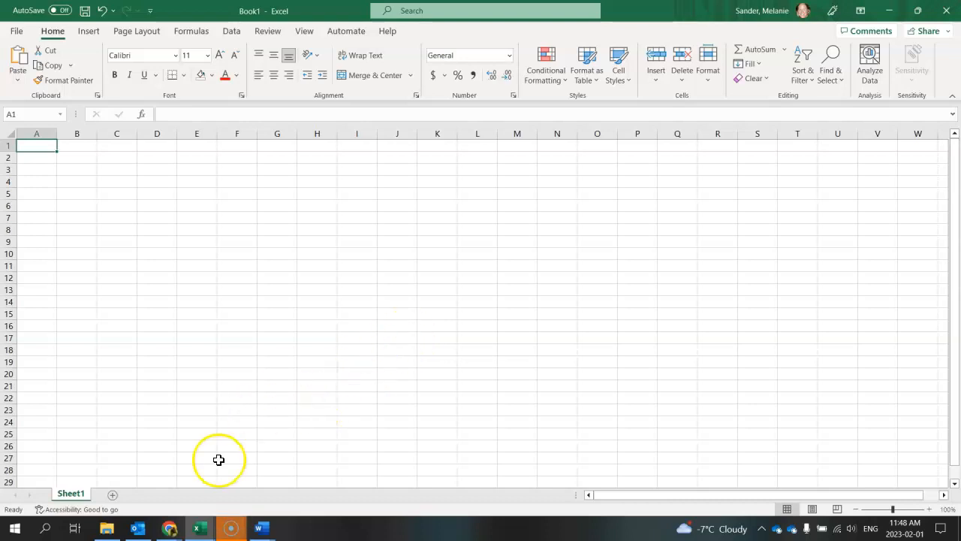
mouse_move(200, 529)
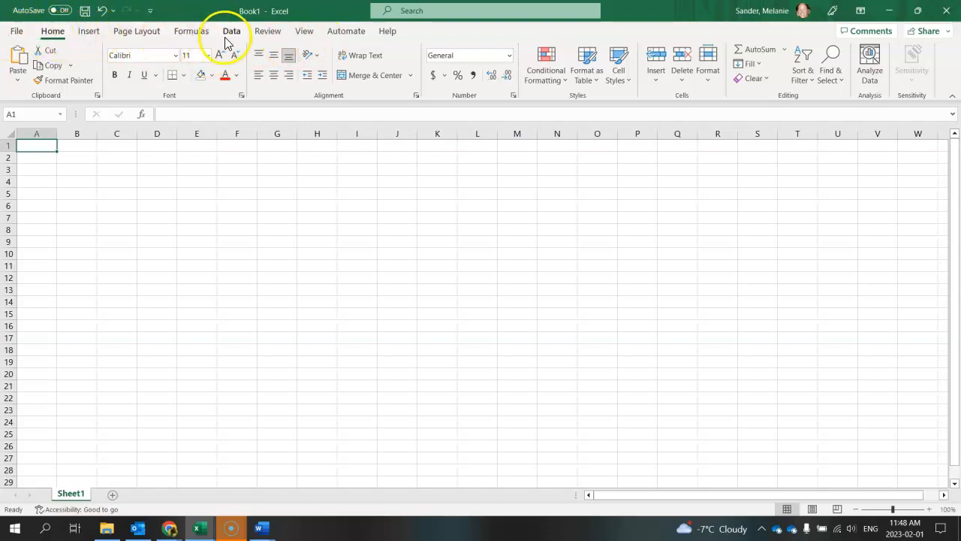
- Start saving the workbook under a new name in Documents, inside the Excel subfolder of BTA Practice Folder
left_click(18, 33)
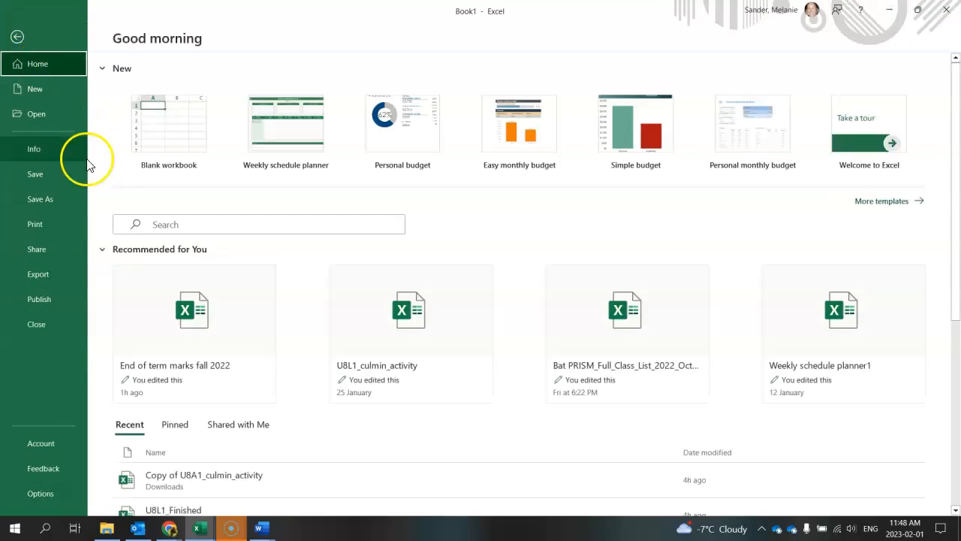
left_click(64, 205)
left_click(179, 283)
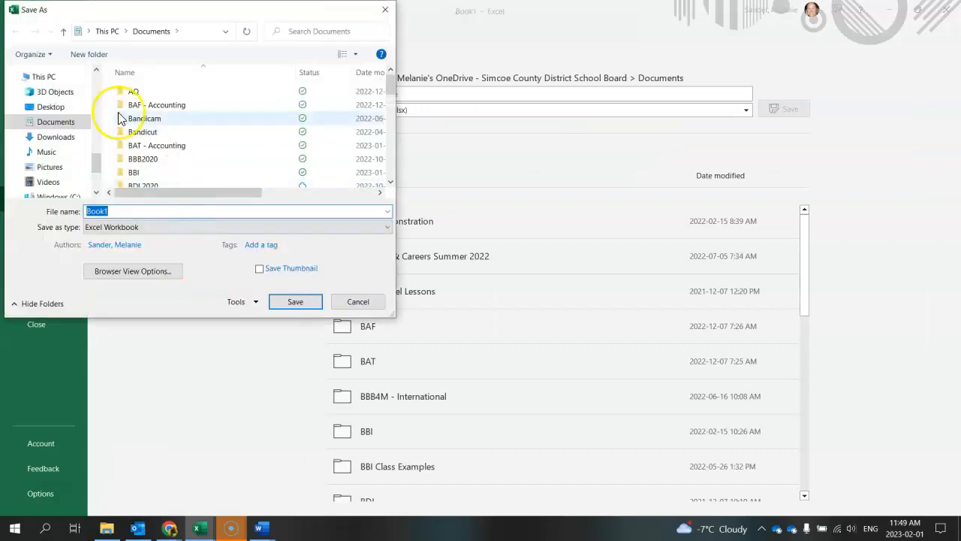
scroll(148, 162, "down", 3)
scroll(148, 162, "down", 2)
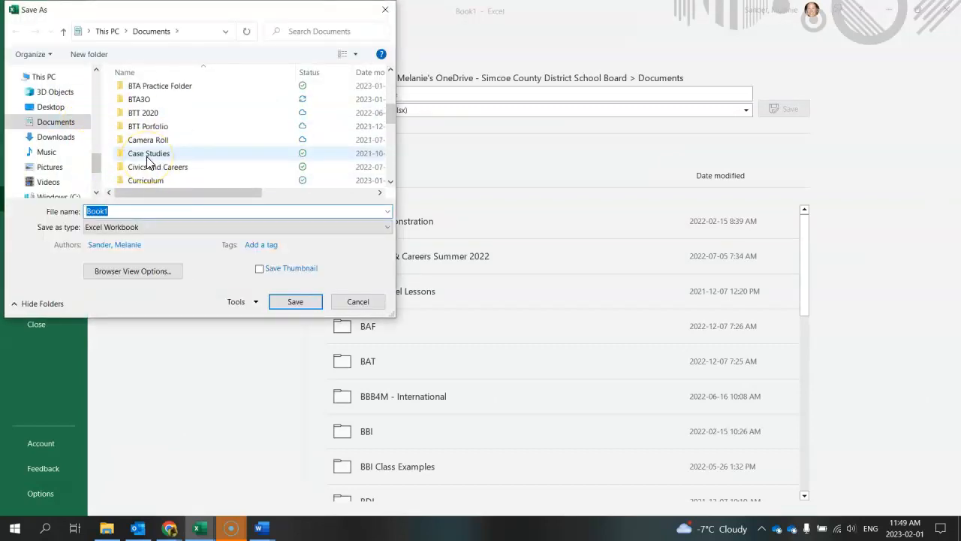
scroll(148, 162, "down", 5)
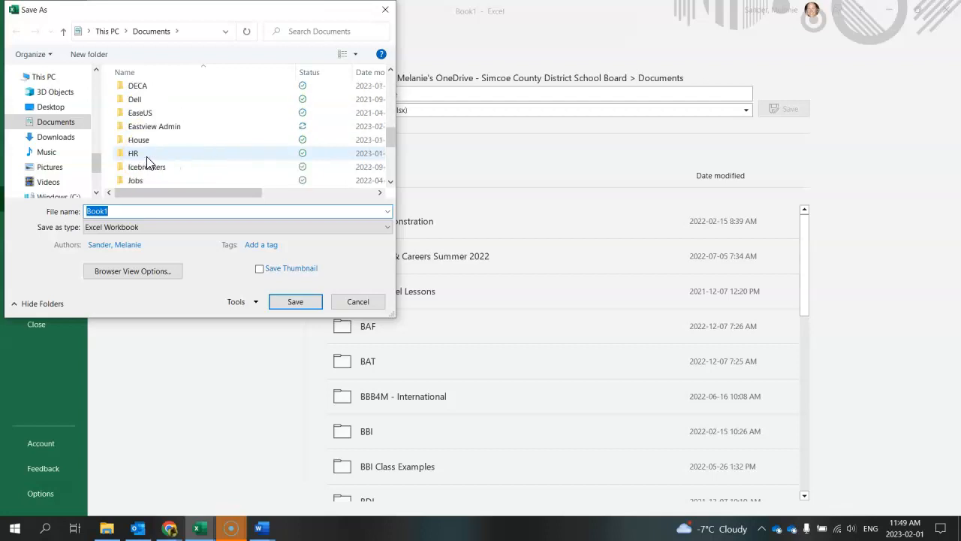
scroll(148, 162, "up", 7)
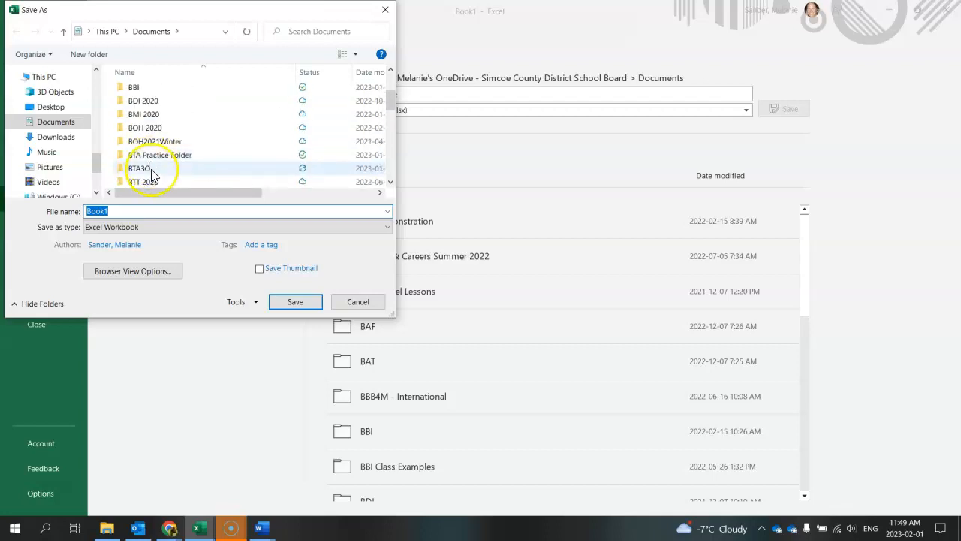
double_click(148, 157)
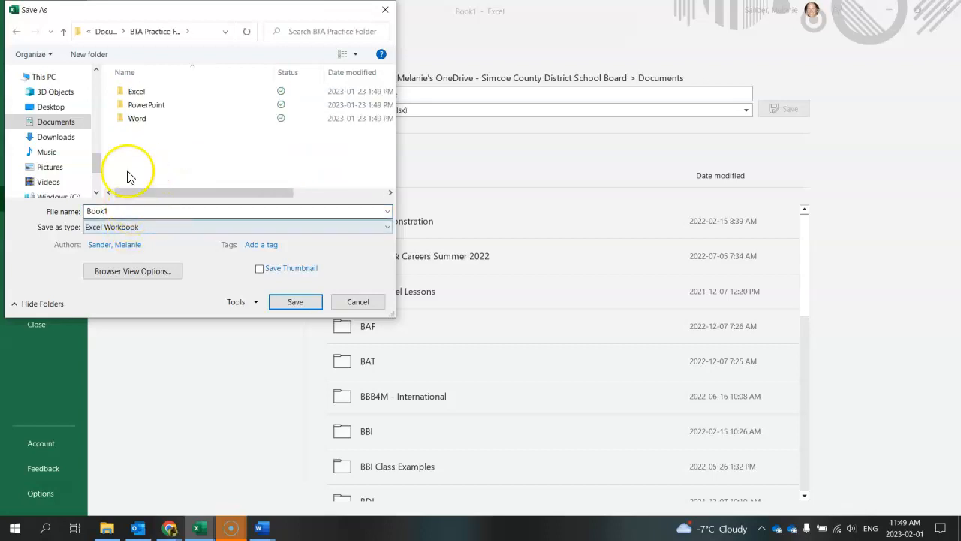
double_click(135, 91)
- Name the file L1 Pixel Art and save it as an Excel Workbook
double_click(131, 212)
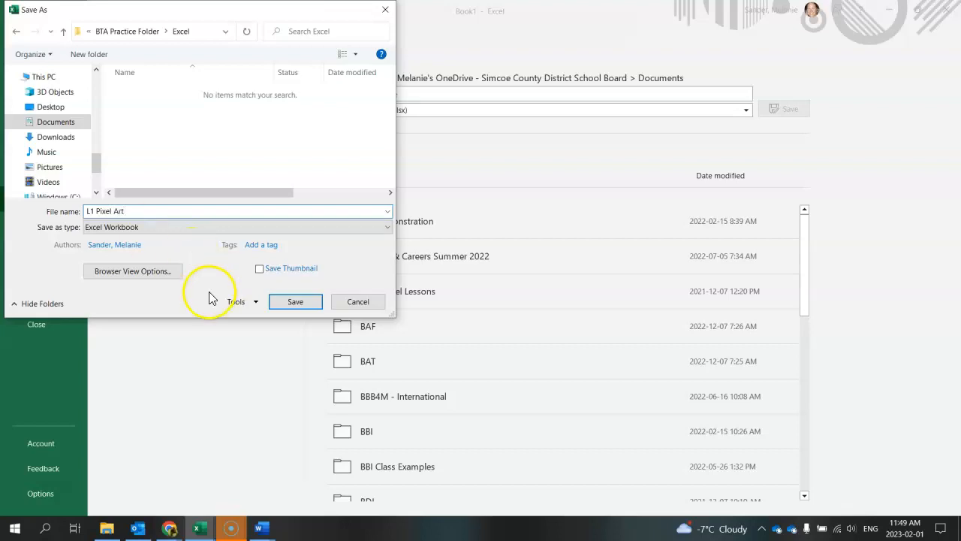
left_click(279, 301)
left_click(178, 306)
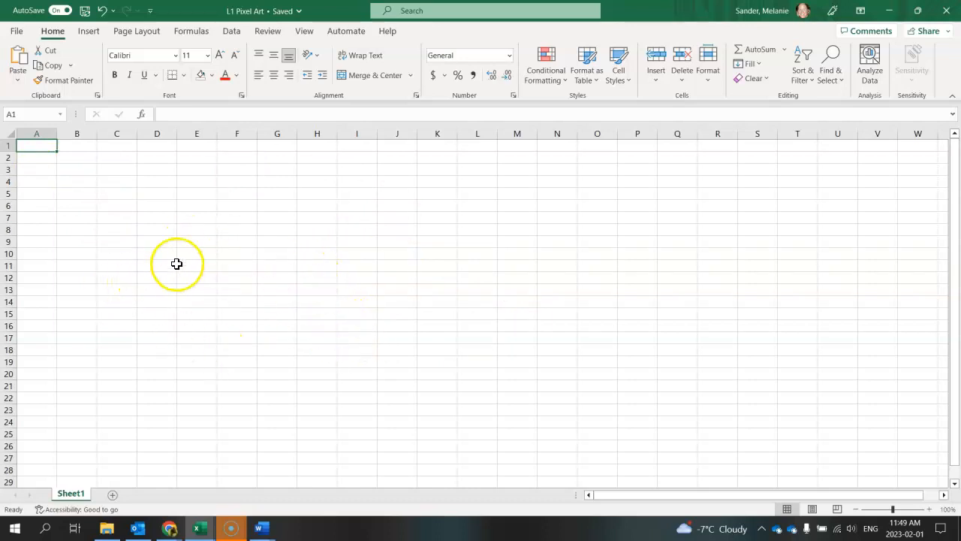
- Check the print preview of the blank sheet and return to the worksheet
left_click(15, 33)
left_click(26, 199)
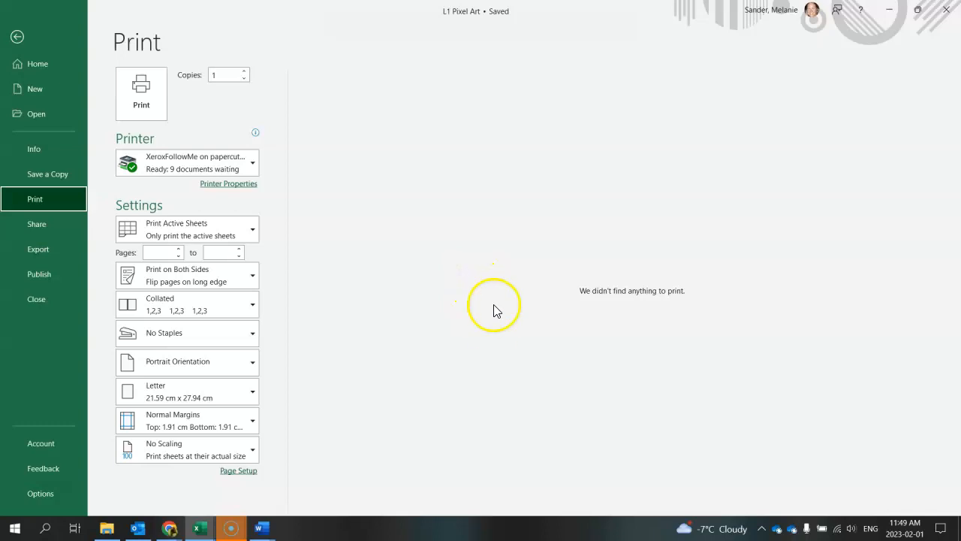
left_click(18, 38)
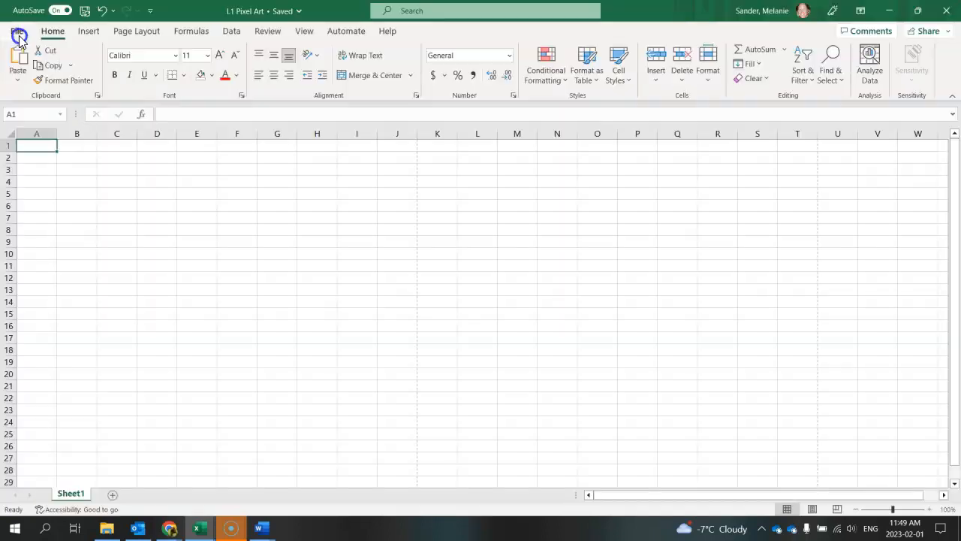
- Select cells A1 to J25, set the print range to Print Selection, and return to the worksheet
left_click_drag(57, 147, 177, 269)
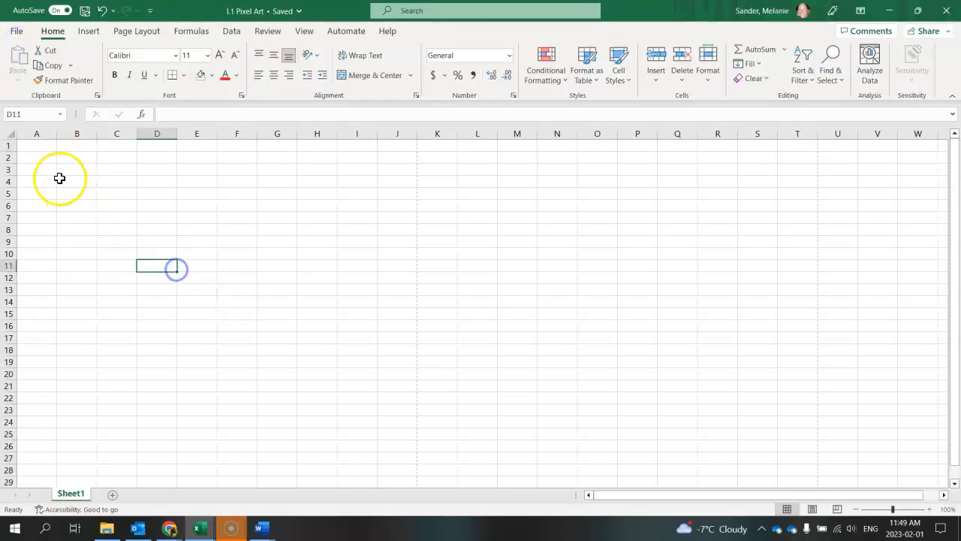
mouse_move(38, 148)
left_mouse_down()
mouse_move(273, 371)
mouse_move(396, 436)
left_mouse_up()
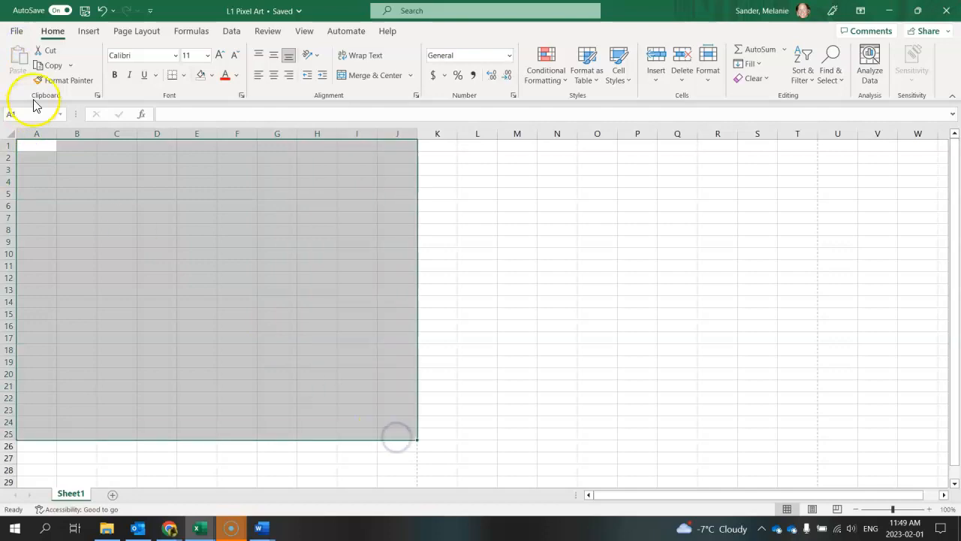
left_click(15, 33)
left_click(34, 201)
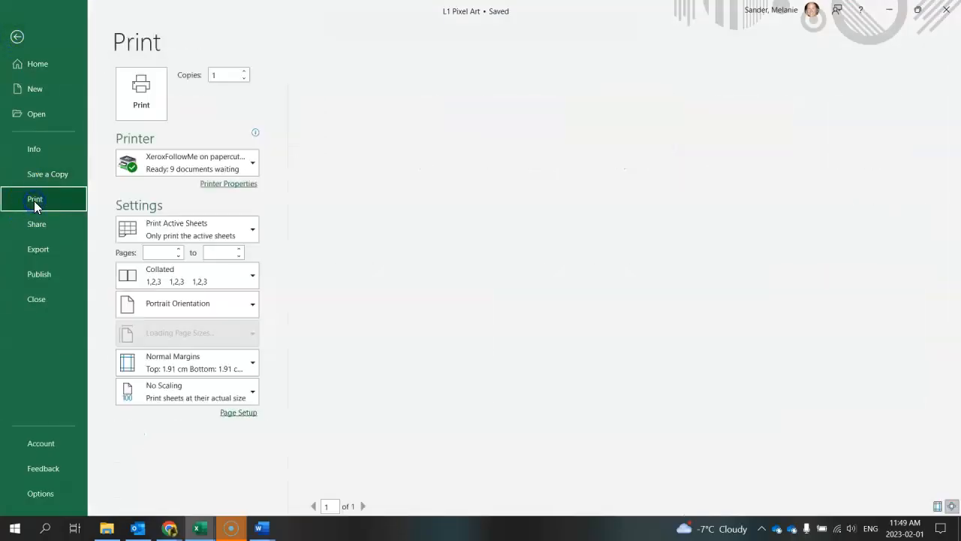
left_click(217, 237)
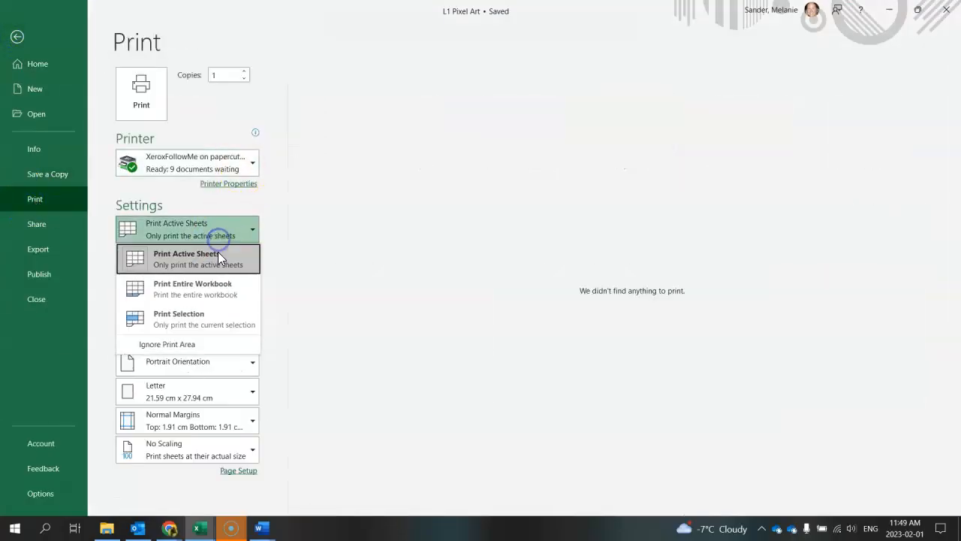
left_click(214, 312)
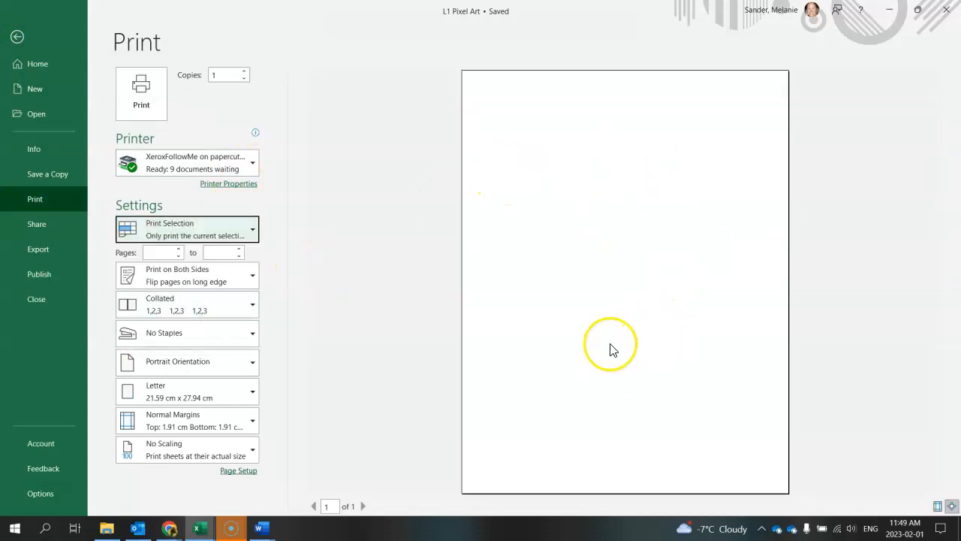
left_click(16, 39)
left_click(461, 333)
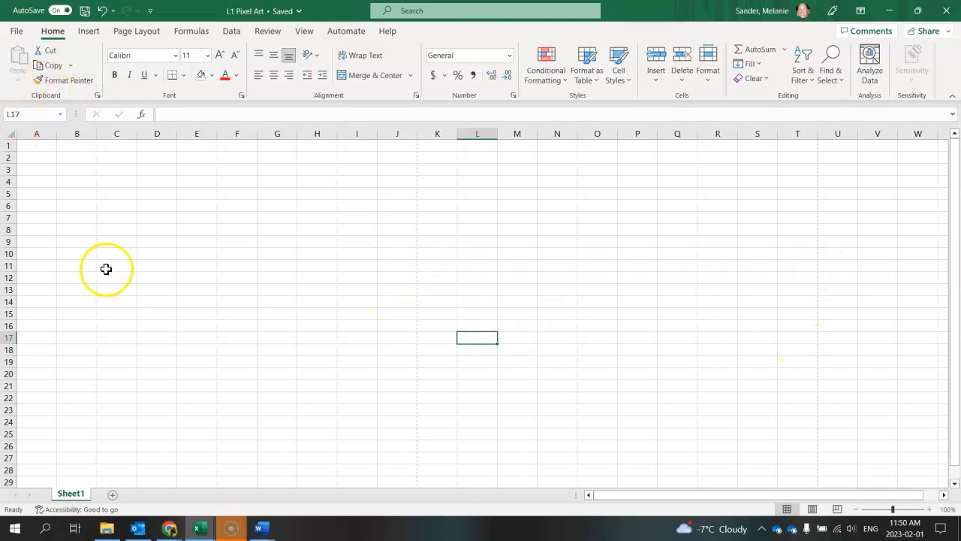
- Examine where the dashed page-break lines fall across and down the worksheet
scroll(366, 192, "down", 8)
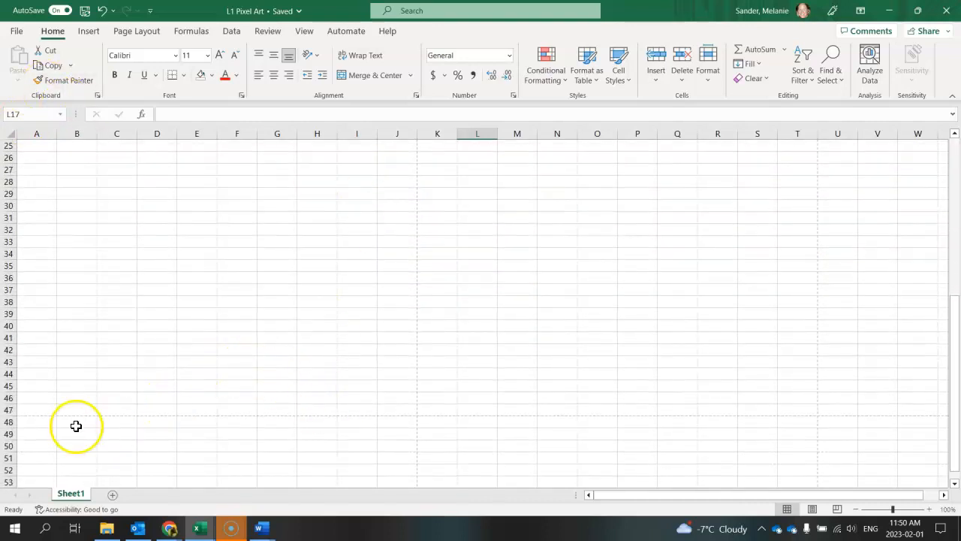
scroll(402, 282, "up", 8)
scroll(404, 283, "down", 8)
scroll(403, 283, "down", 4)
scroll(306, 306, "up", 12)
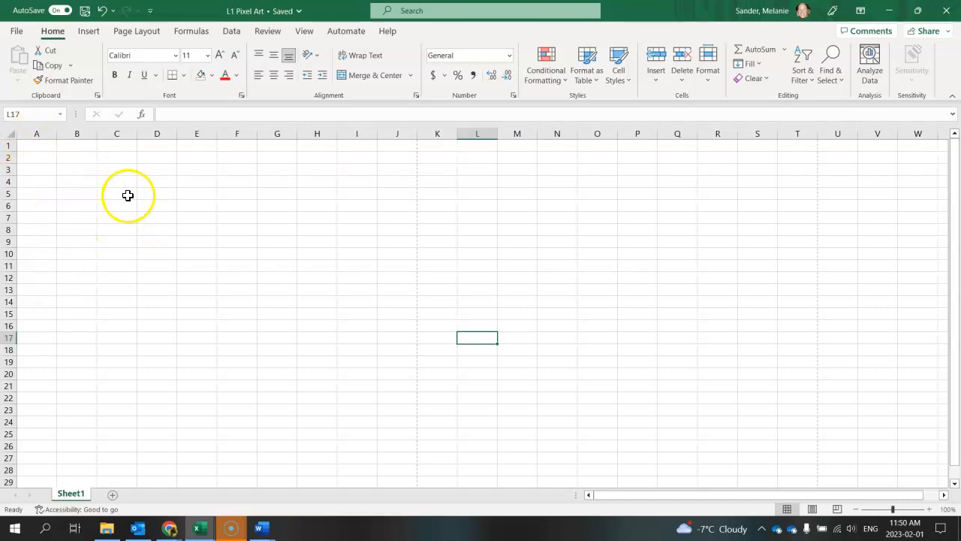
- Select the entire columns C, F, E and D one at a time
left_click(117, 132)
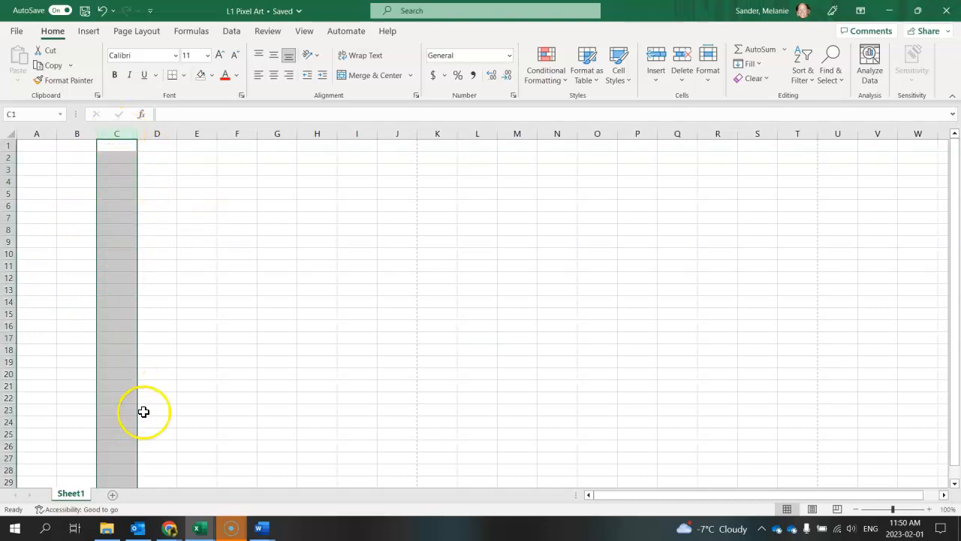
left_click(242, 133)
left_click(192, 134)
left_click(151, 131)
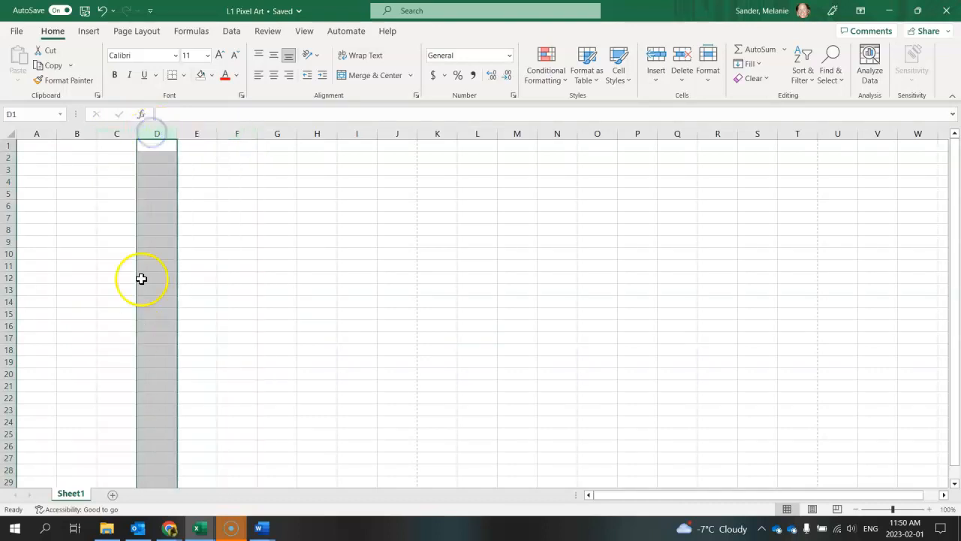
- Select the entire row 7, the entire row 1 and the entire column B in turn
left_click(12, 215)
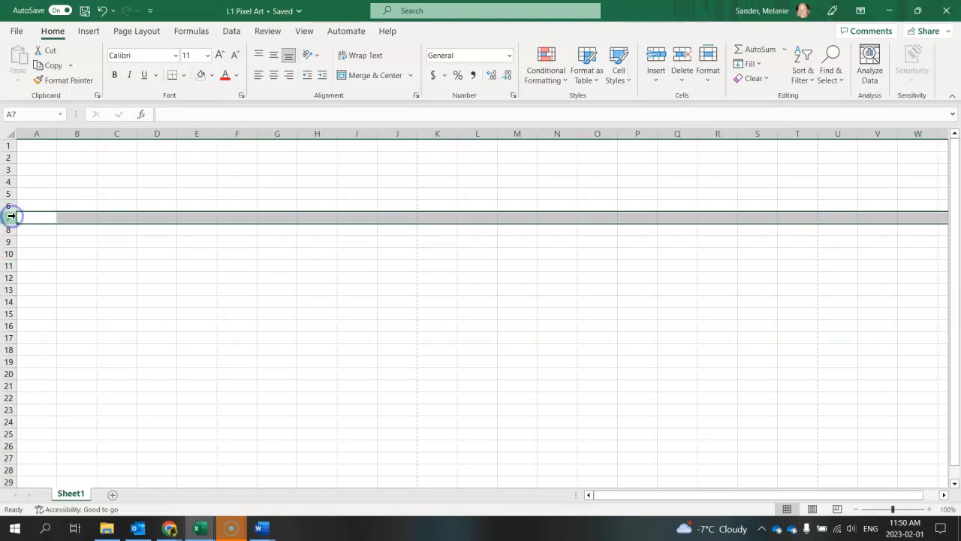
left_click(9, 145)
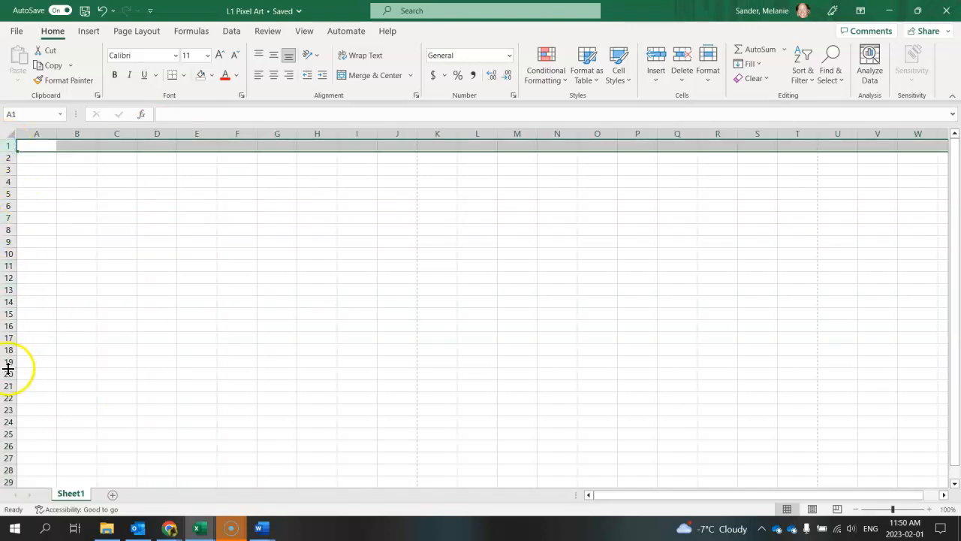
left_click(80, 129)
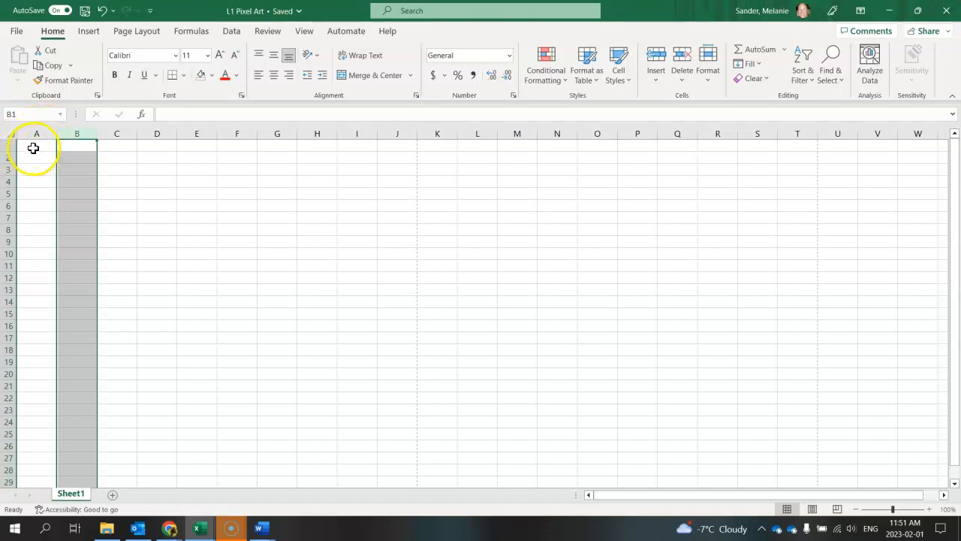
- Make E6, where column E meets row 6, the active cell
left_click(199, 206)
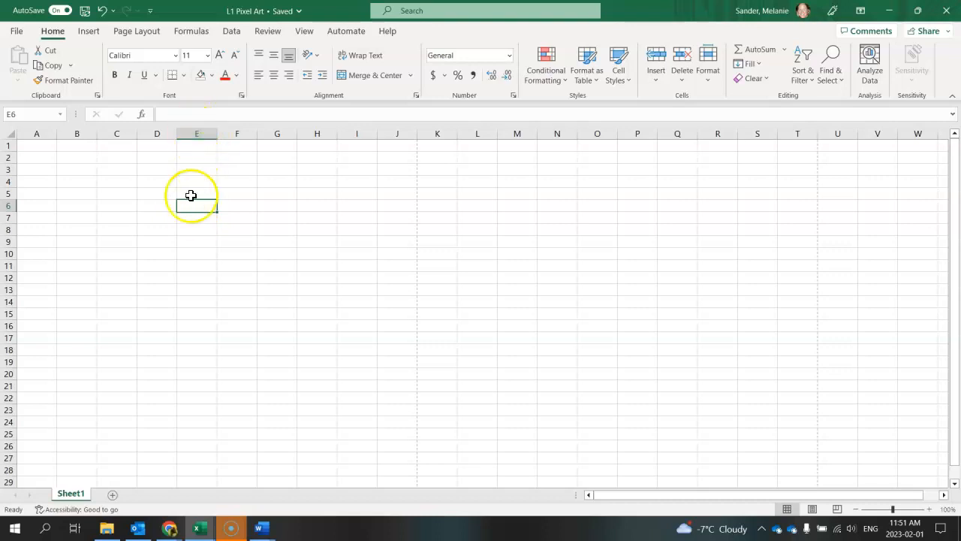
left_click(23, 182)
left_click(191, 209)
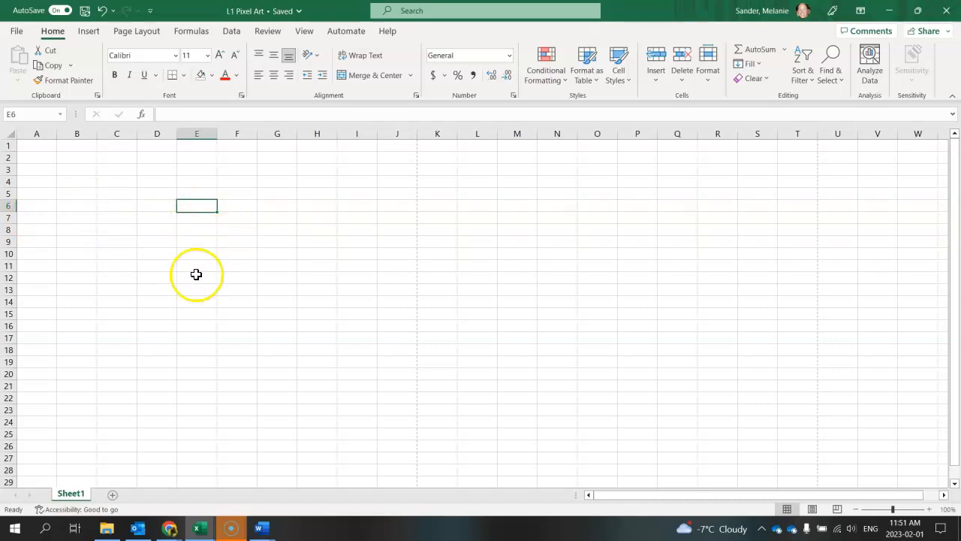
- Move the active cell from E6 up and down its column, across to column B, and up to B3
key("Up")
key("Up")
key("Up")
key("Down")
key("Down")
key("Down")
key("Down")
key("Left")
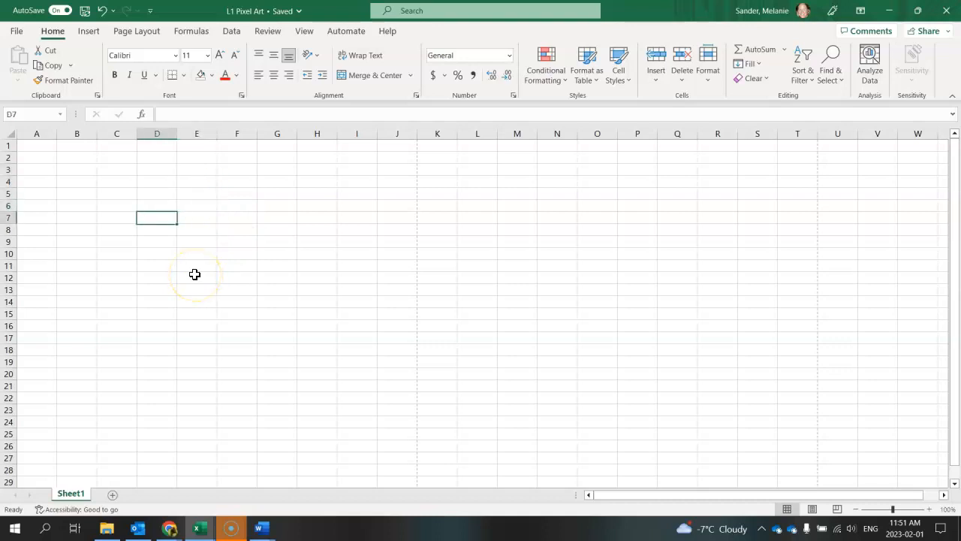
key("Left")
key("Left")
key("Up")
key("Up")
key("Up")
key("Up")
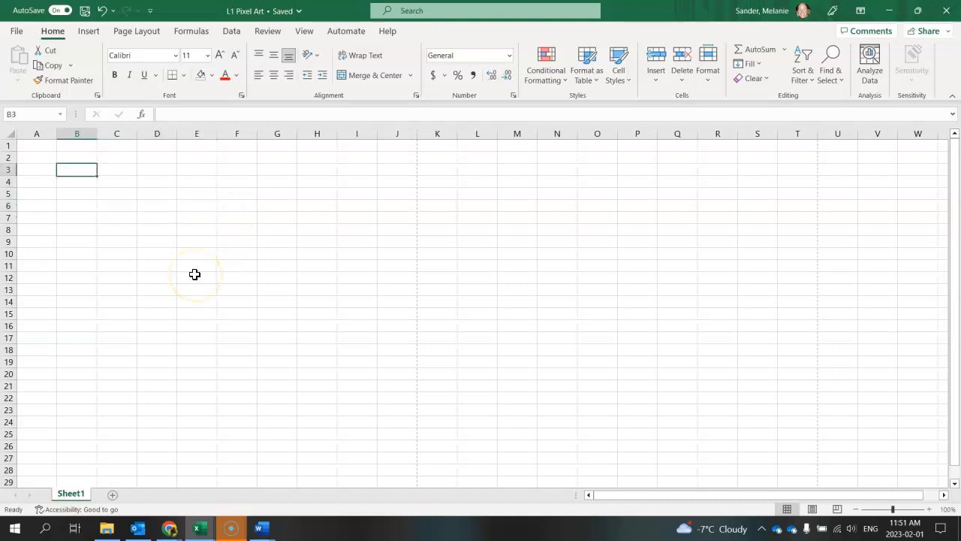
- Enter the sample text bkjbkjbkjlbkjb in cell C5, keeping that cell active
left_click(262, 298)
left_click(215, 237)
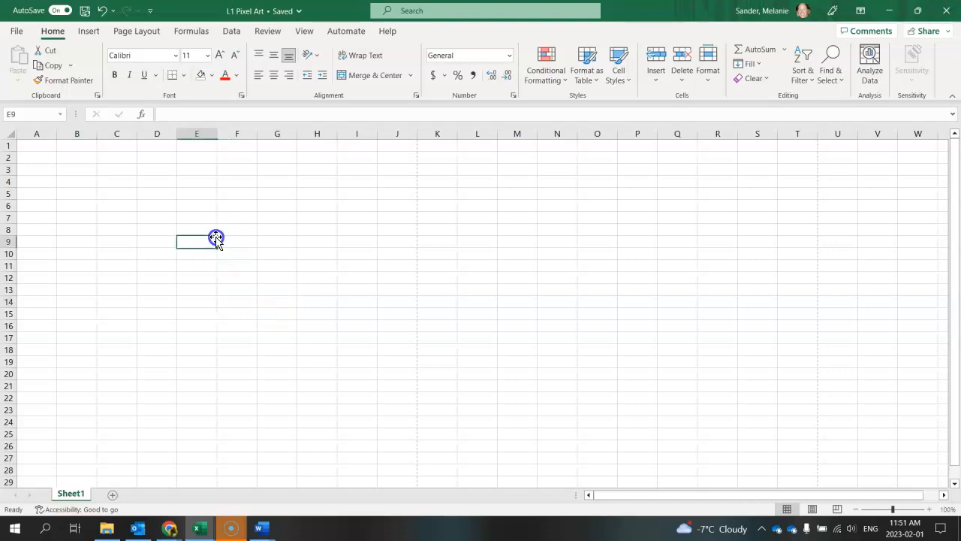
left_click(117, 229)
key("Down")
key("Down")
key("Down")
key("Down")
key("Down")
key("Down")
key("Up")
key("Up")
key("Up")
key("Up")
key("Up")
key("Up")
key("Up")
key("Up")
key("Up")
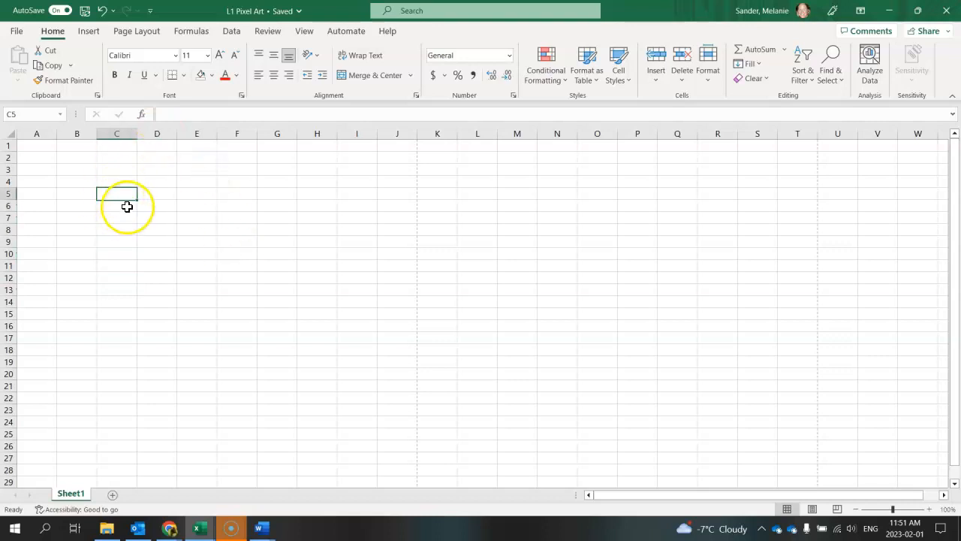
type("bkjbkjbkjlbkjb")
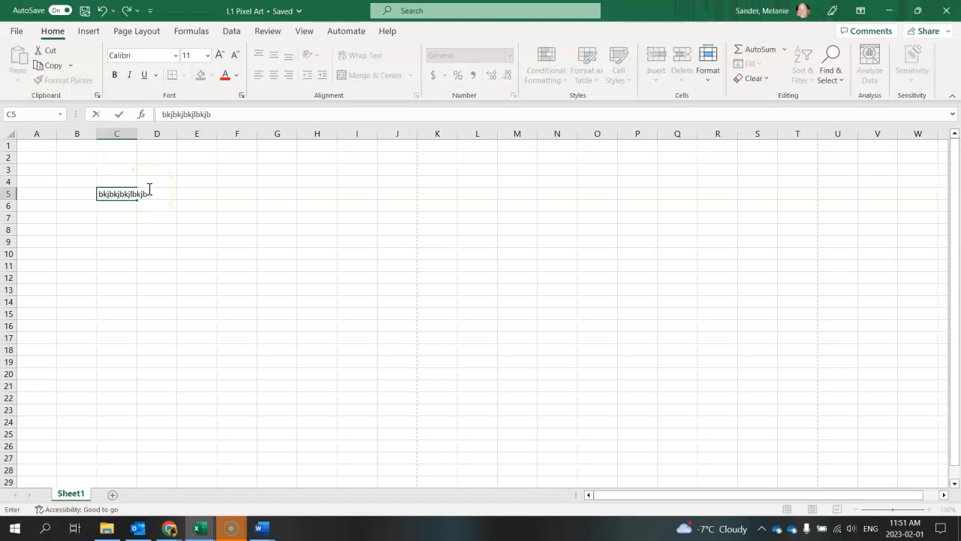
key("ctrl+Return")
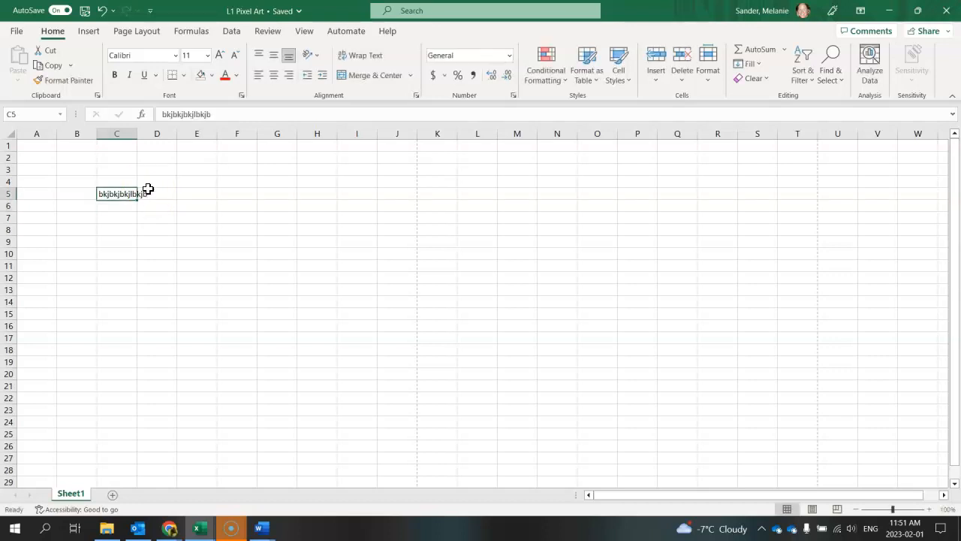
- Replace the sample text in cell C5 with bhjb and keep C5 as the active cell
key("Return")
key("Up")
type("bhjb")
key("Return")
key("Up")
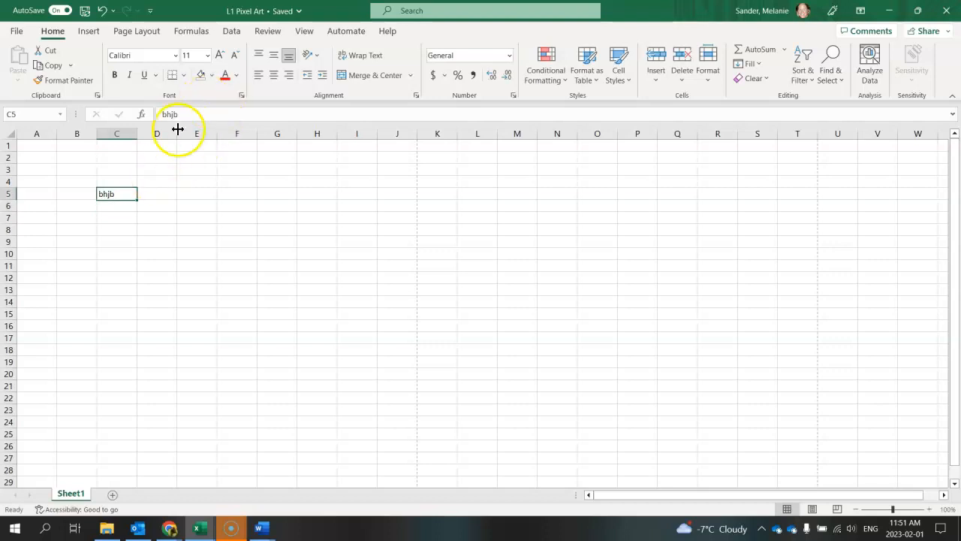
- Overwrite the contents of cell C5 with aaaaaa by editing in the formula bar, ending with C5 active
left_click_drag(195, 113, 118, 114)
type("aaaaaa")
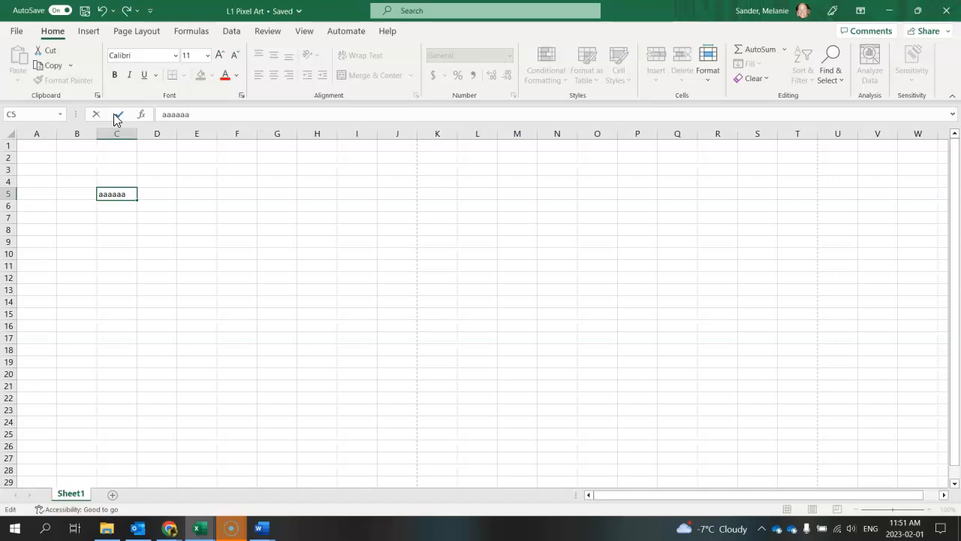
left_click(117, 115)
key("Down")
key("Up")
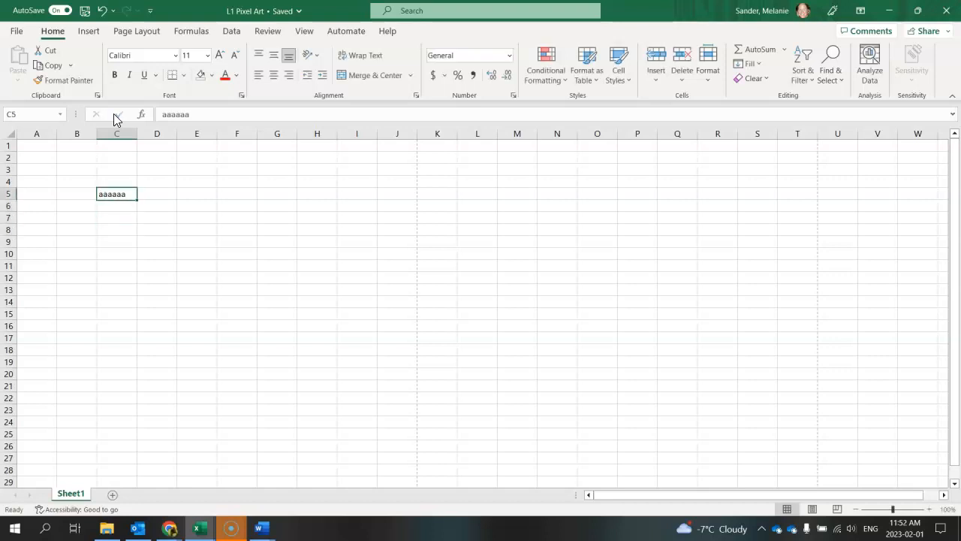
- Change the text in cell C5 to aaaabbbb, keeping C5 as the active cell
type("bbbb")
key("Return")
key("Return")
key("Up")
key("Up")
key("Up")
key("Down")
type("aaaa")
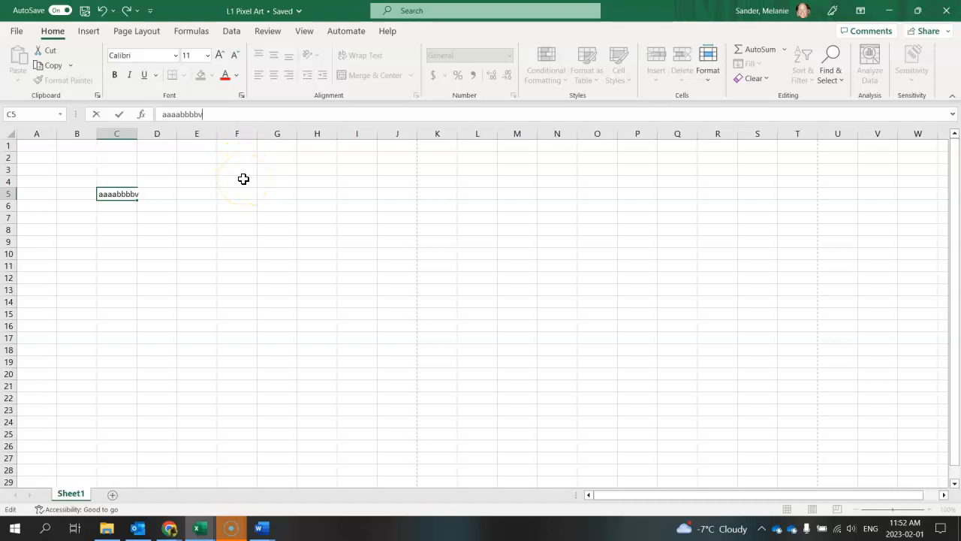
key("Return")
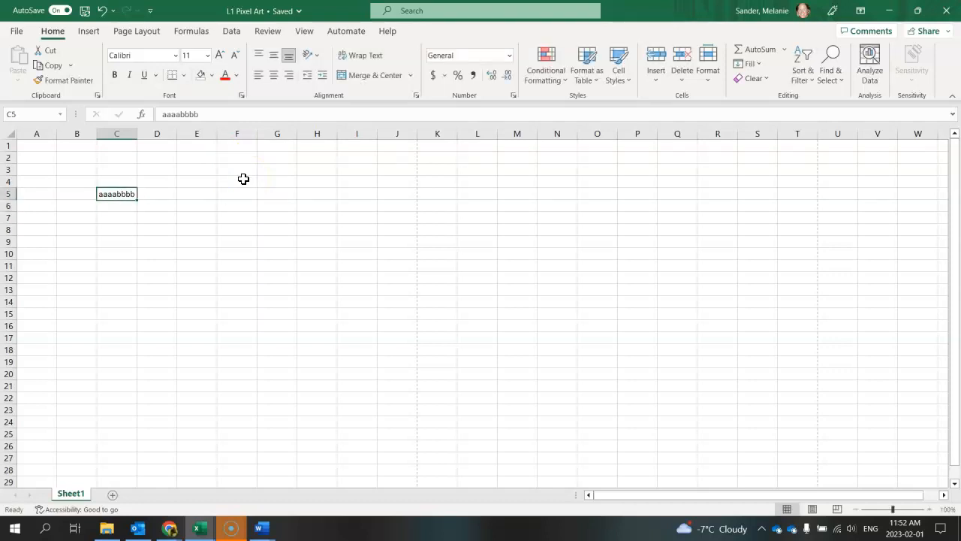
- Append hgvhkgvjhkb to the end of the existing text in cell C5
left_click(224, 115)
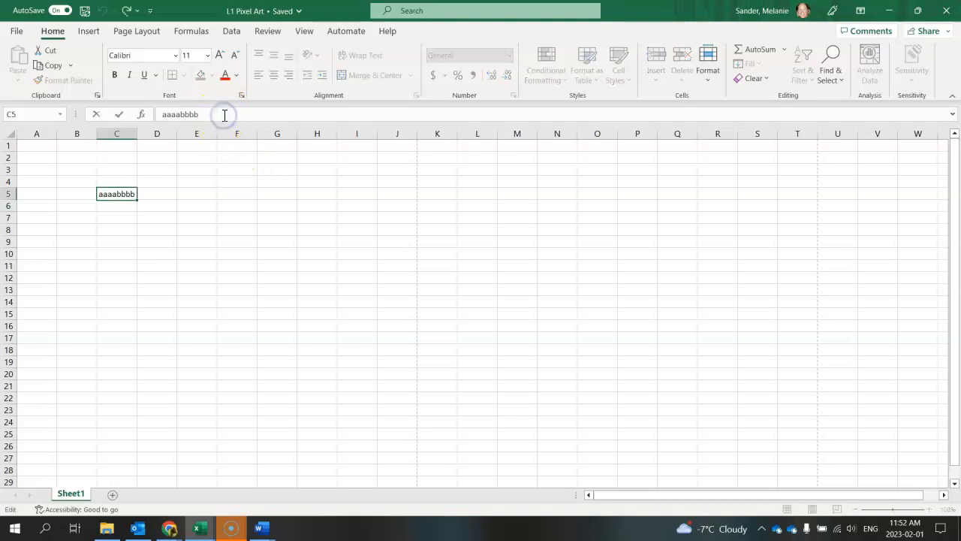
type("hgvhkgvjhkb")
key("Return")
left_click(182, 114)
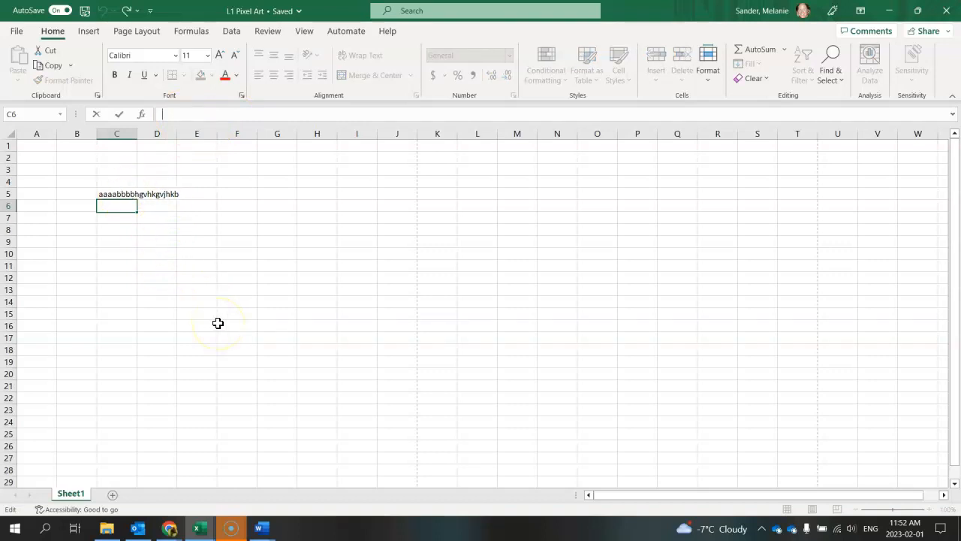
- Clear all the sample text from cell C5 and make A1 the active cell
left_click(122, 194)
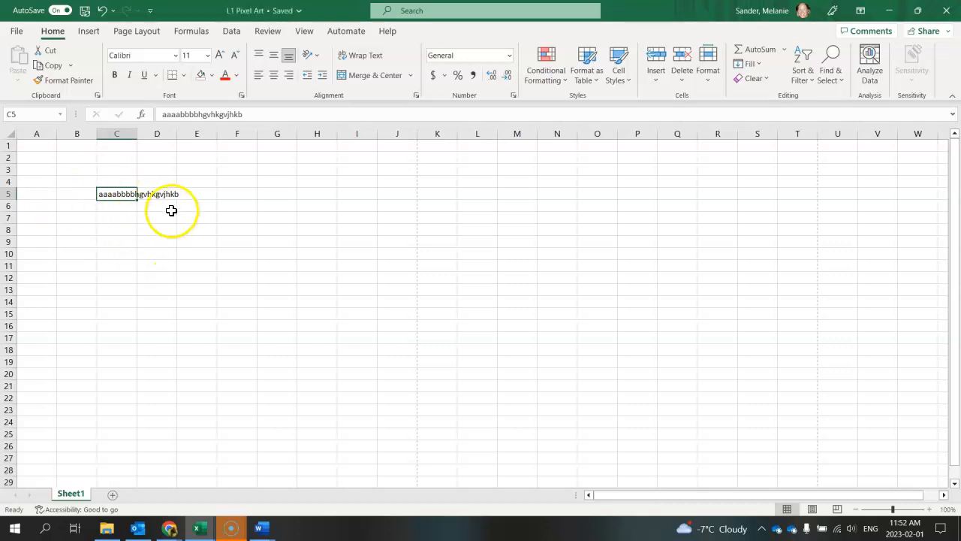
left_click(114, 213)
left_click(112, 193)
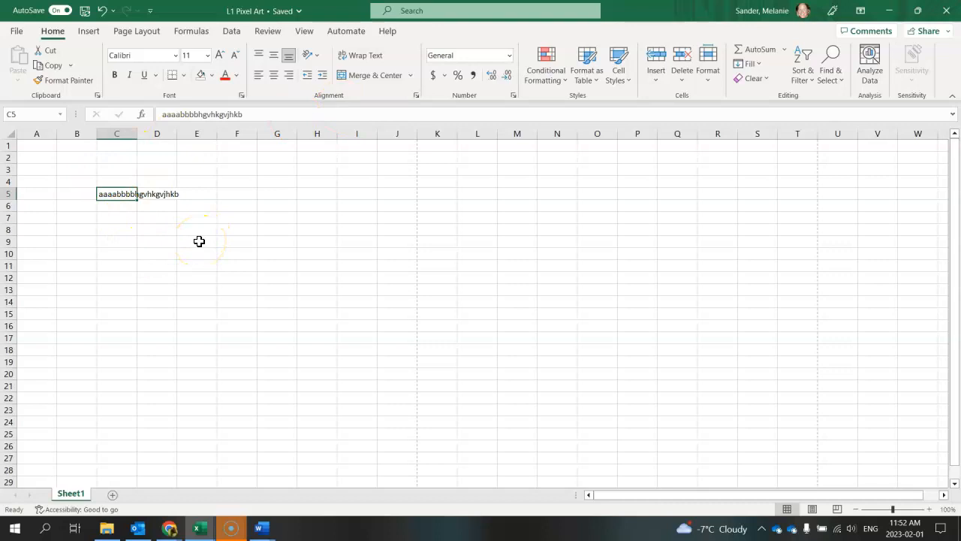
key("Delete")
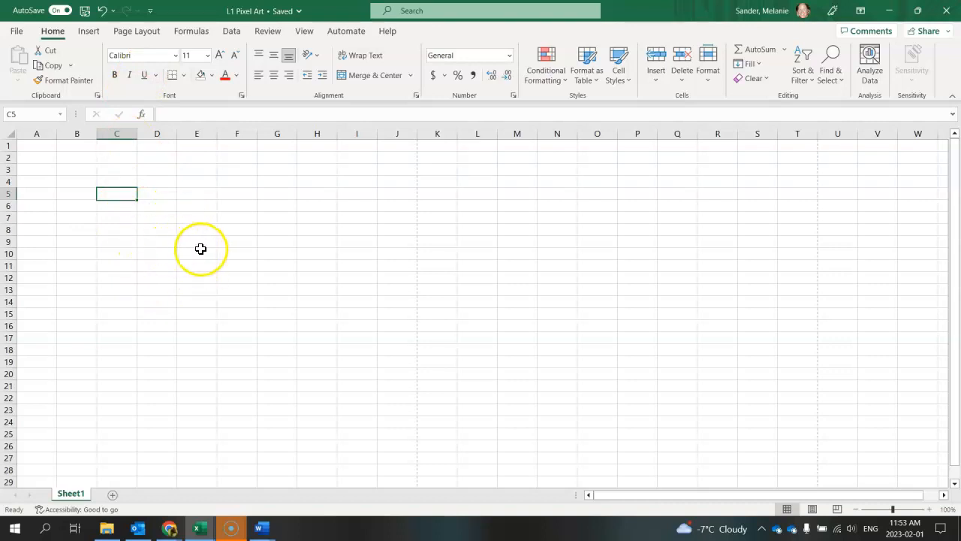
left_click(33, 146)
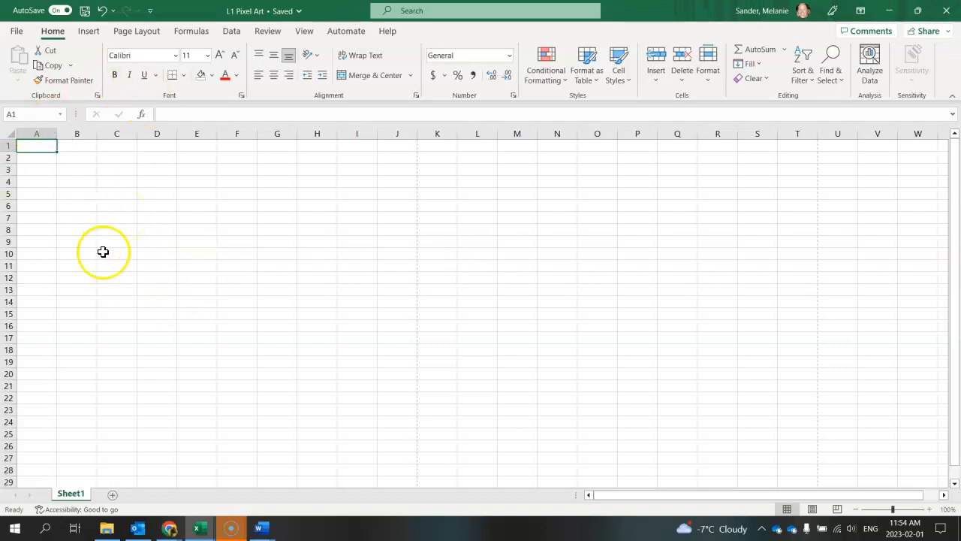
- Fill cell B5 with a medium blue theme color and cell D7 with the standard purple
left_click(75, 193)
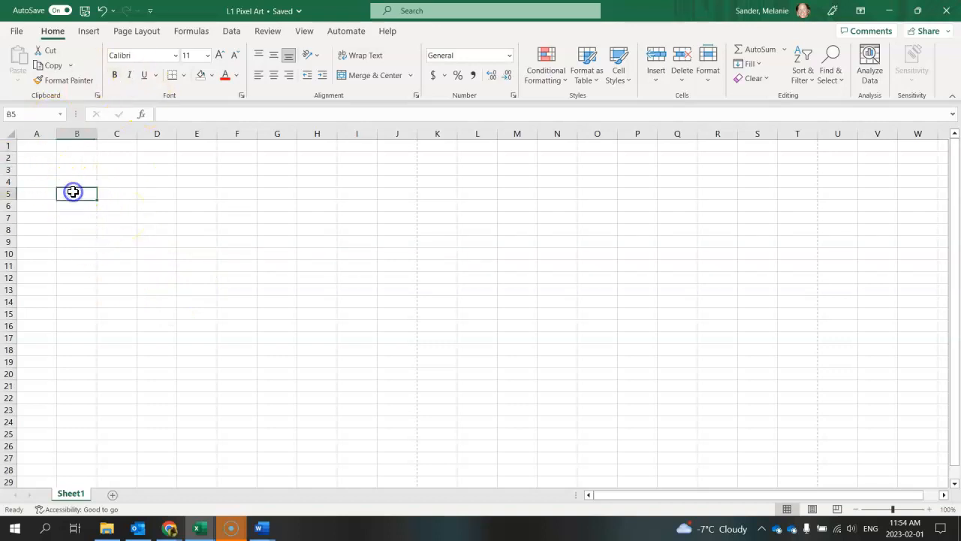
left_click(213, 76)
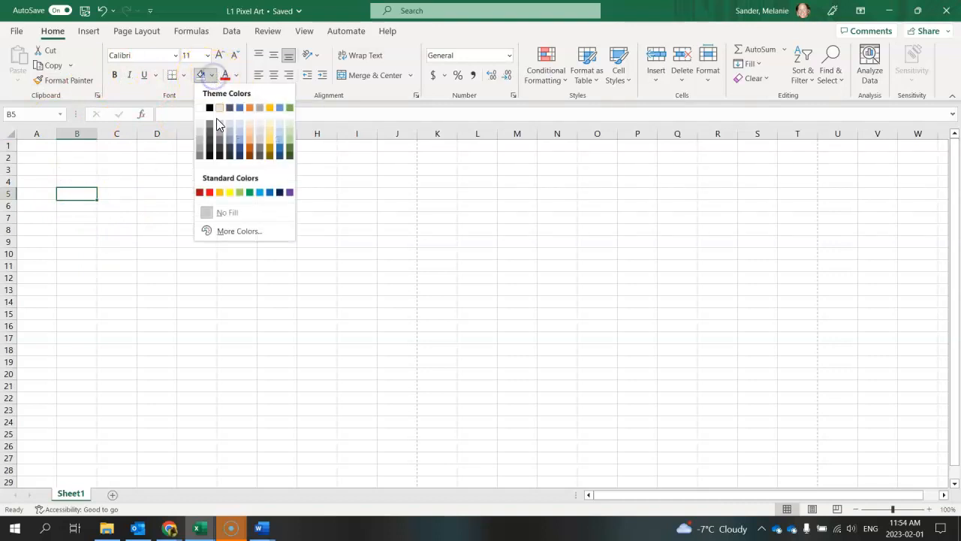
left_click(239, 138)
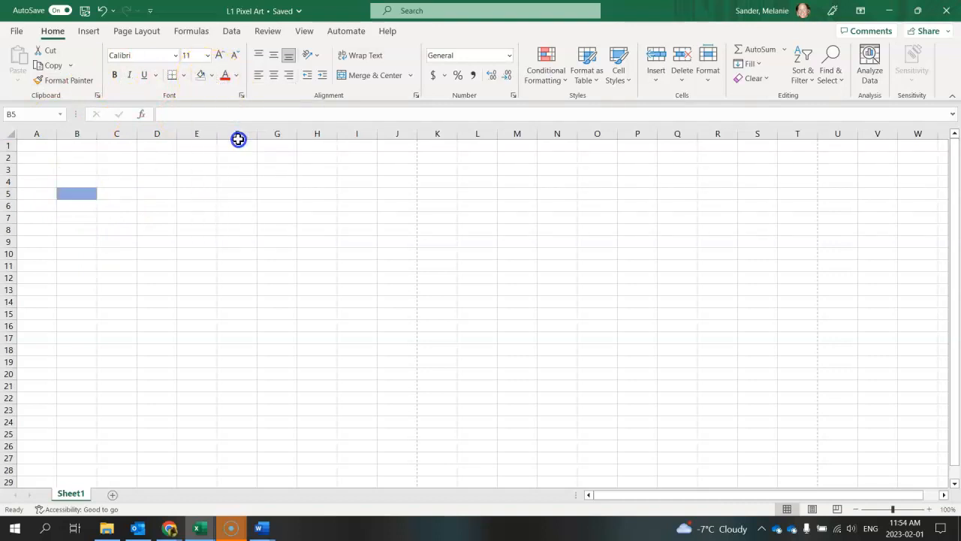
left_click(147, 219)
left_click(212, 77)
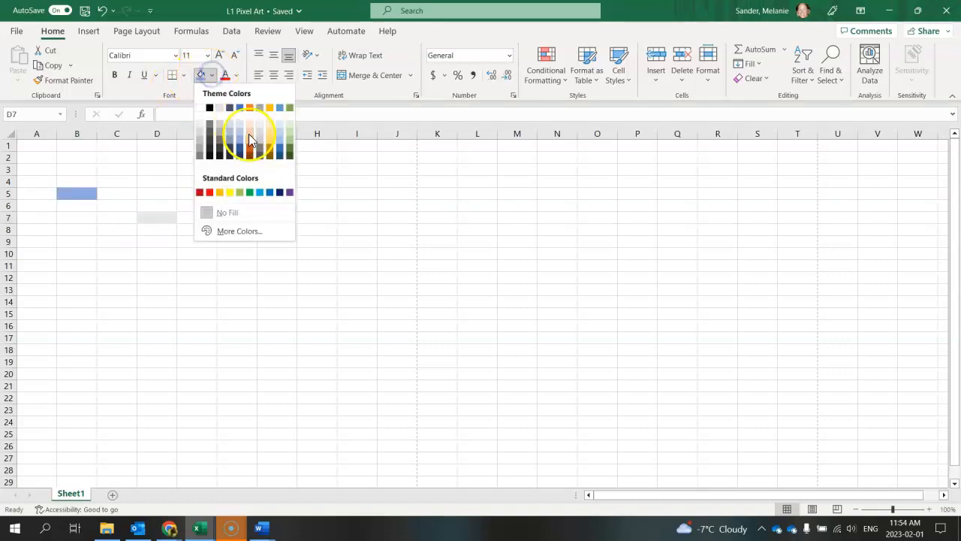
left_click(289, 192)
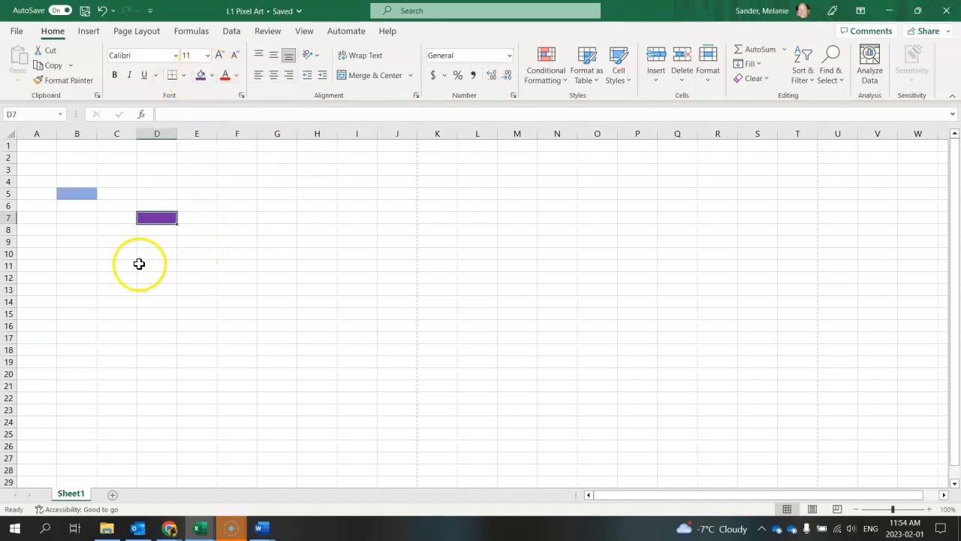
- Apply All Borders and Thick Outside Borders to the range B5:D9, then deselect the range
left_click(126, 263)
left_click(79, 192)
left_click_drag(78, 192, 174, 238)
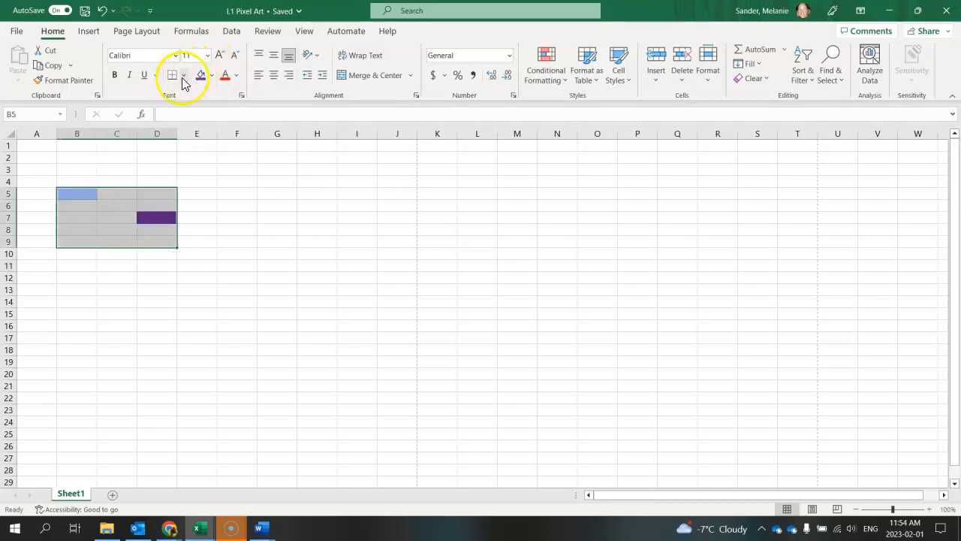
left_click(183, 78)
left_click(194, 196)
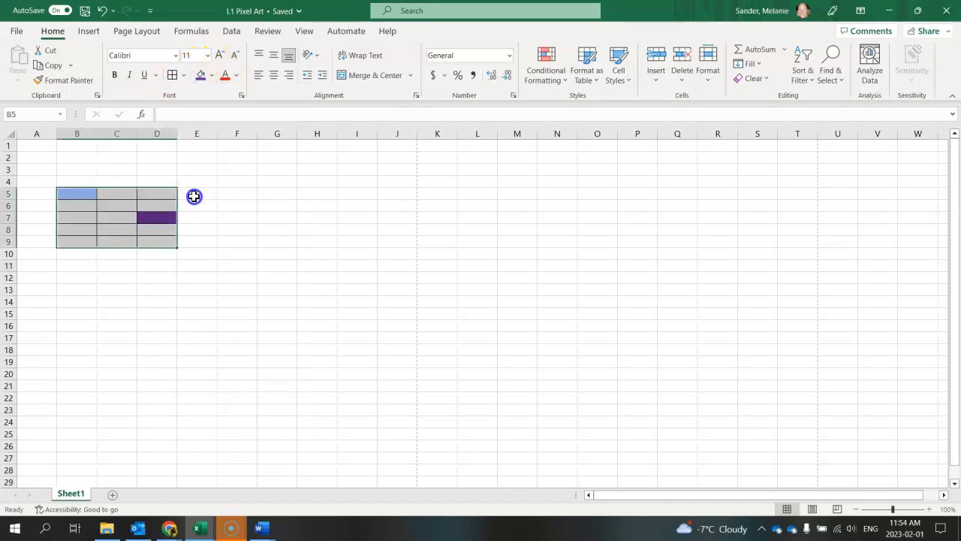
left_click(184, 75)
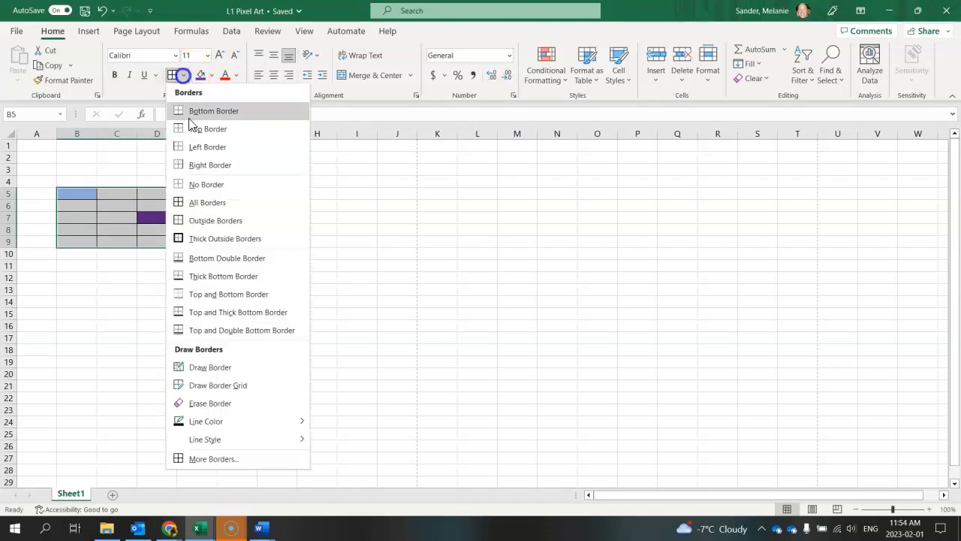
left_click(212, 239)
left_click(247, 264)
left_click(129, 291)
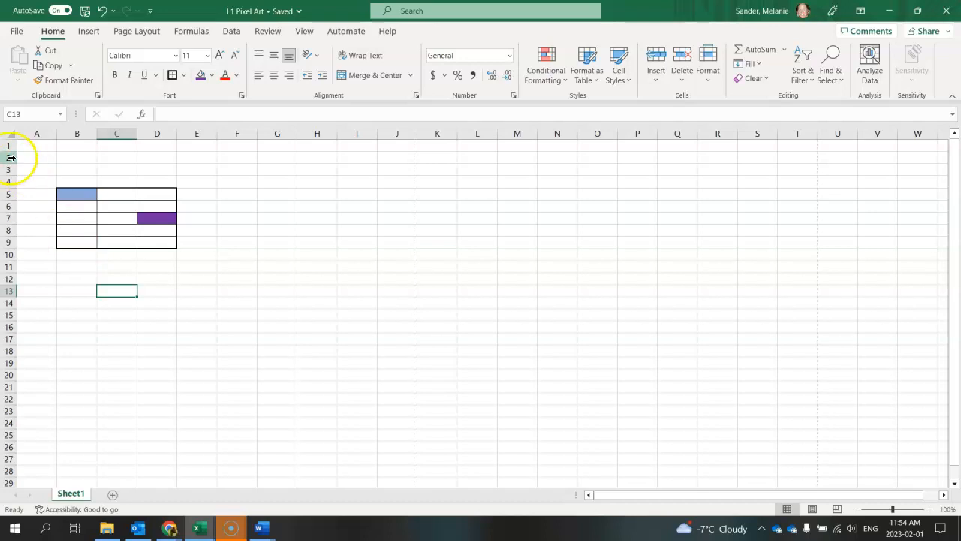
- Select the entire rows 1 through 29, then deselect them by making B20 the active cell
left_click_drag(11, 146, 26, 483)
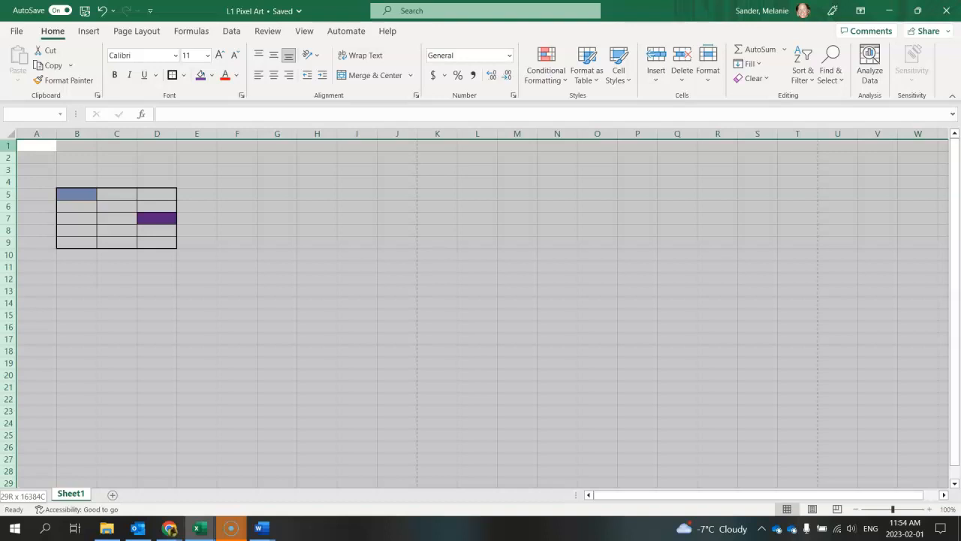
left_click_drag(8, 483, 7, 343)
left_click(62, 380)
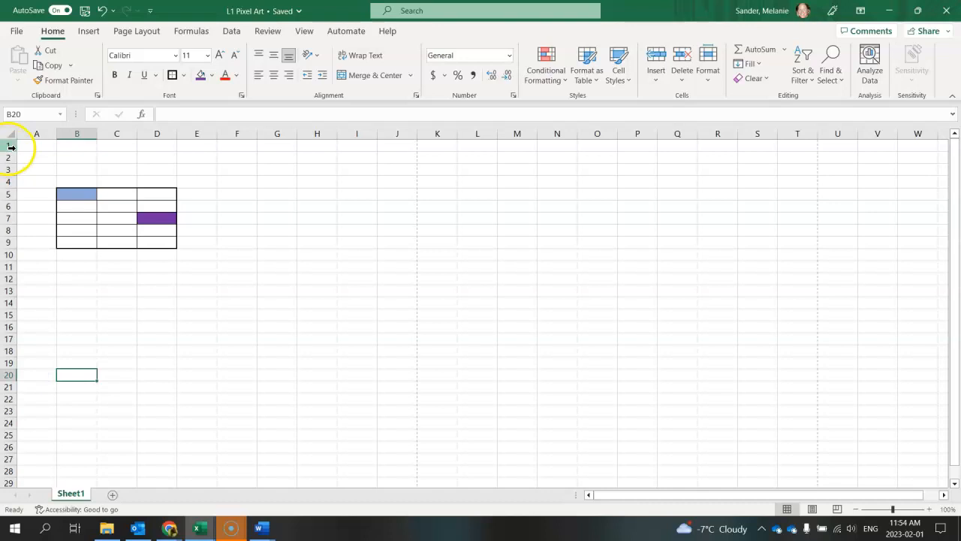
- Select rows 1 through 19 as one block, then reselect row 1 and extend the selection through row 19
mouse_move(11, 146)
left_mouse_down()
mouse_move(10, 180)
mouse_move(8, 135)
left_mouse_up()
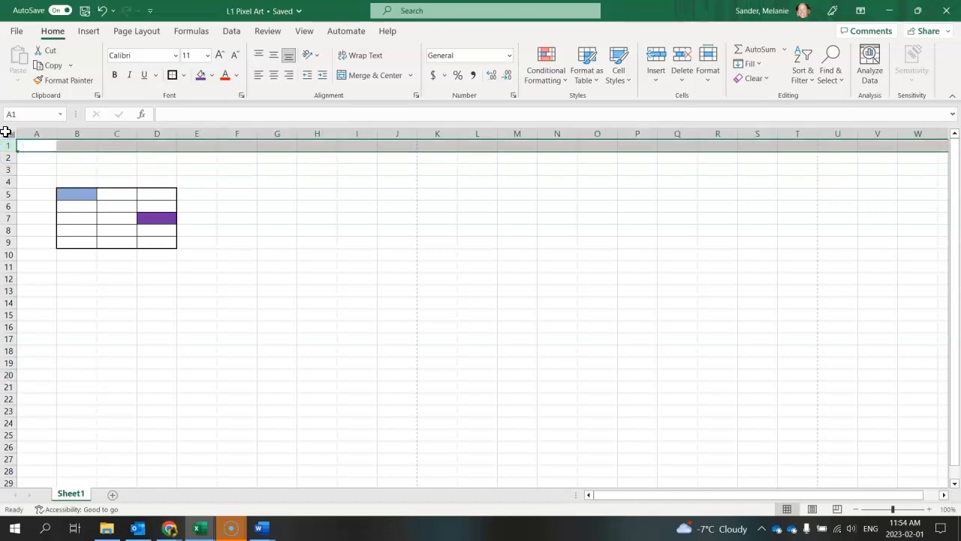
left_click_drag(8, 146, 8, 368)
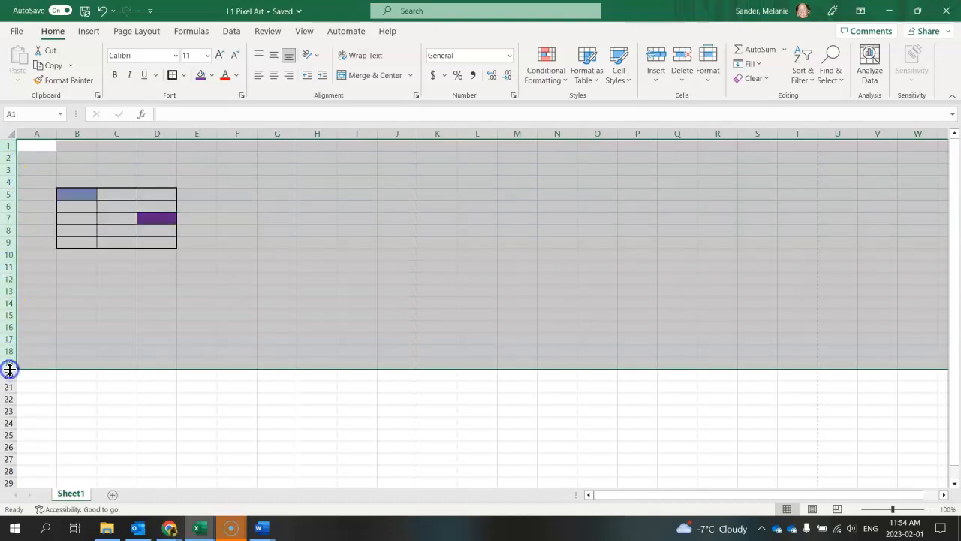
left_click(11, 146)
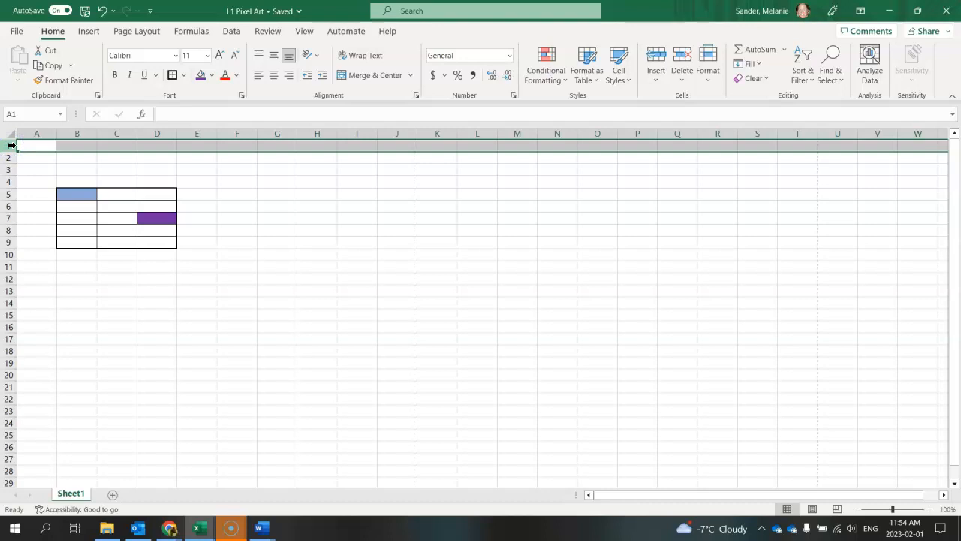
left_click(10, 363, "shift")
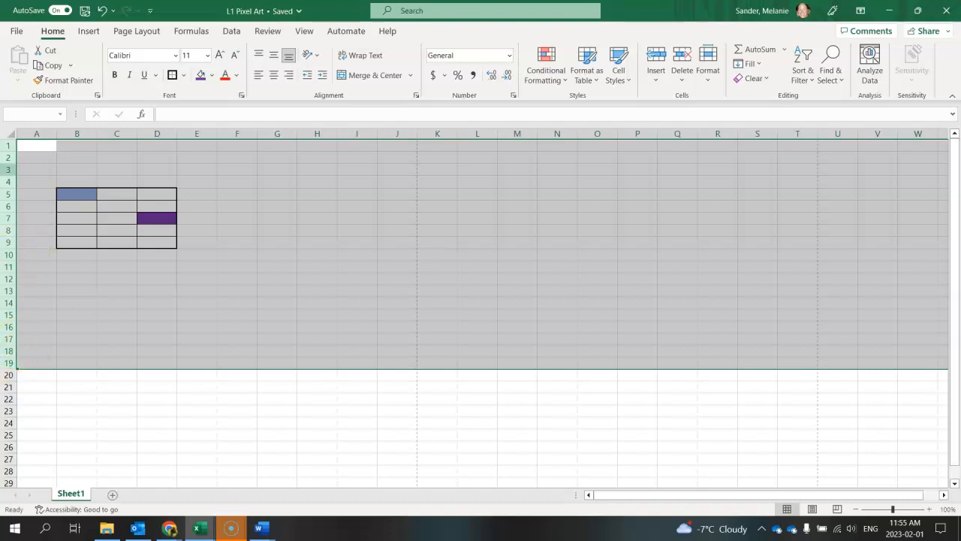
- Select the non-adjacent entire rows 1, 4, 8, 12 and 15 together
left_click(9, 143)
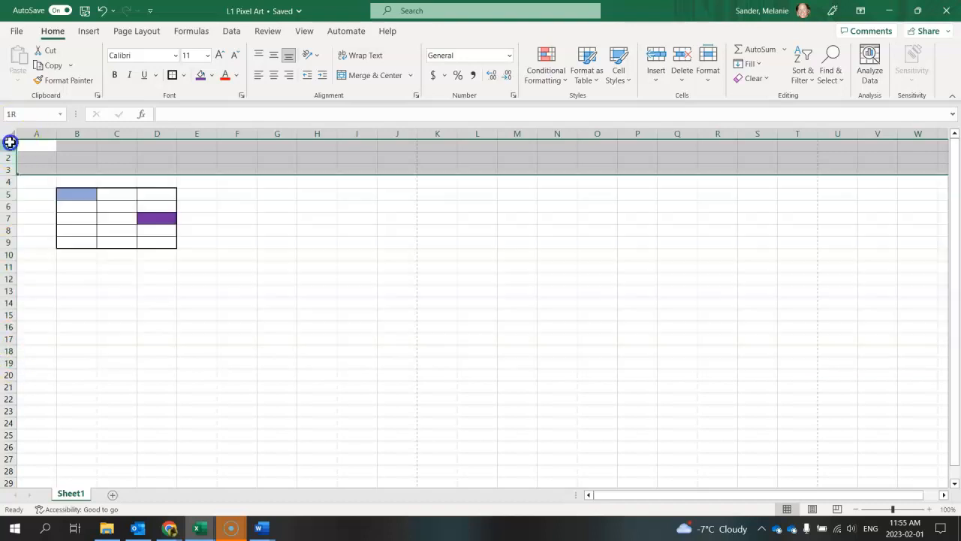
left_click(10, 182, "ctrl")
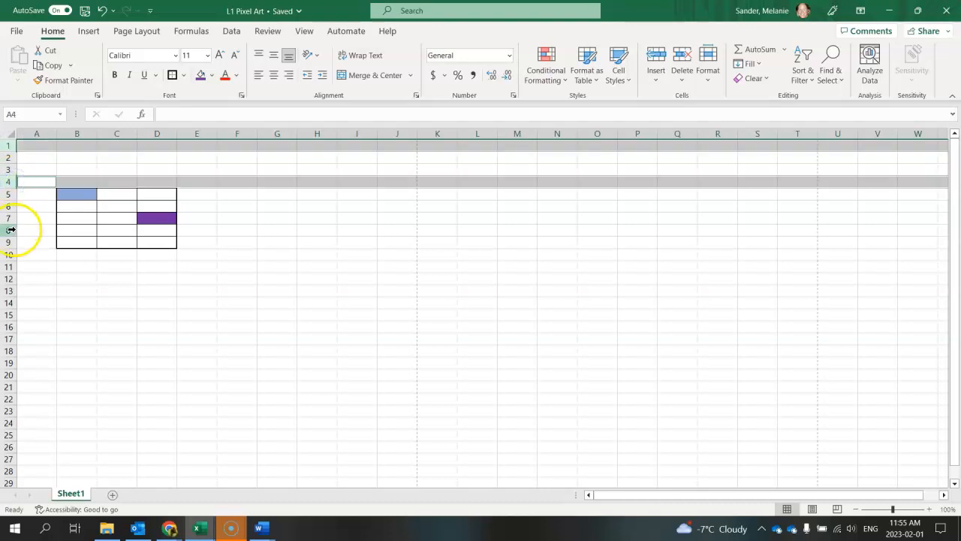
left_click(9, 230, "ctrl")
left_click(10, 279, "ctrl")
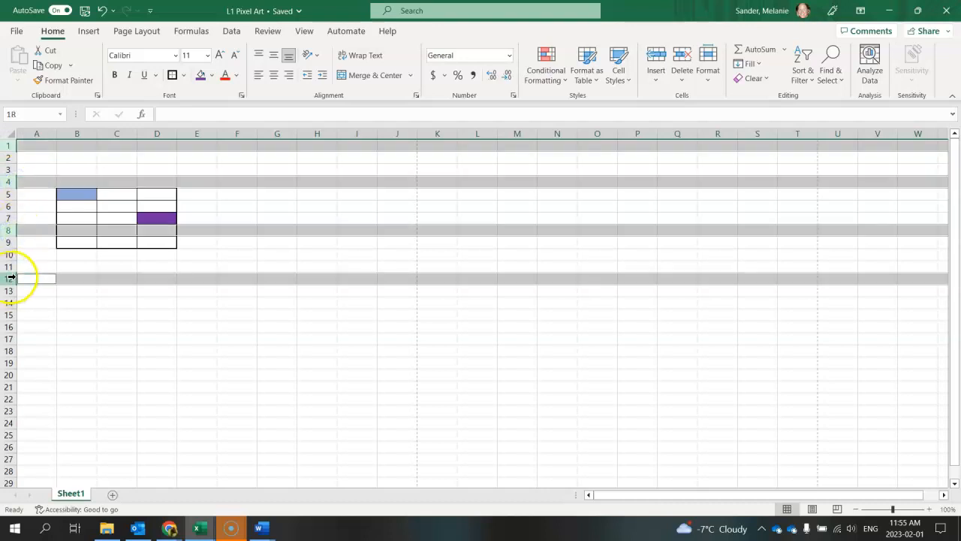
left_click(10, 314, "ctrl")
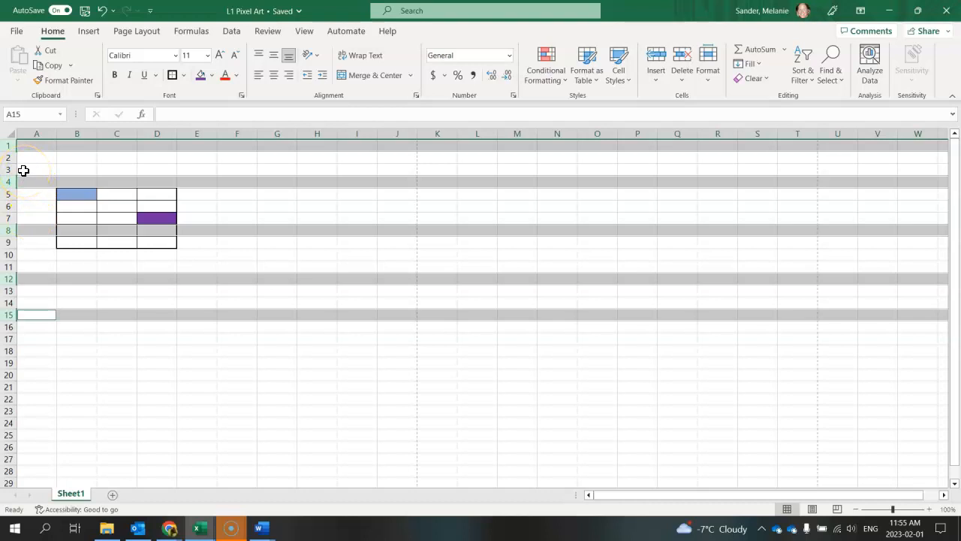
- Select the non-adjacent entire columns A, C, E, G and I together
left_click(40, 133)
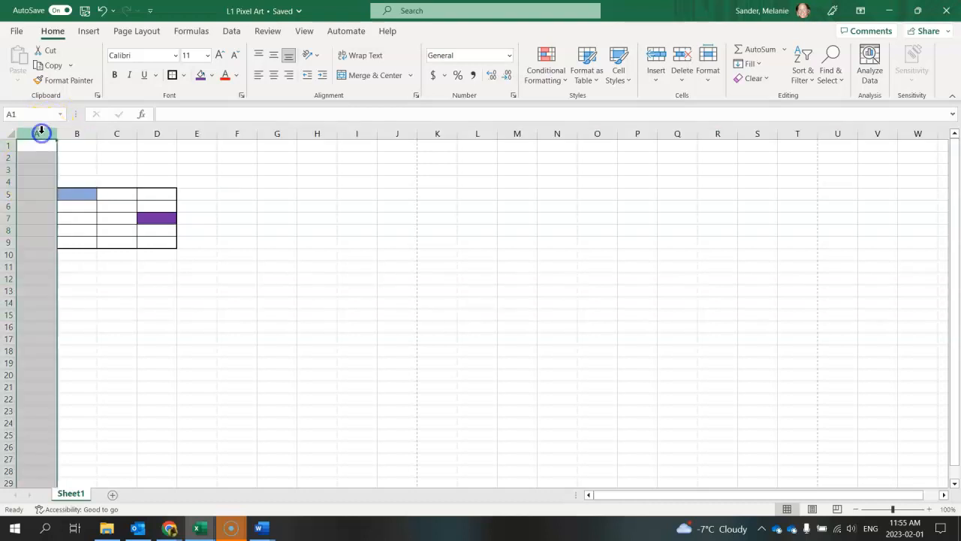
left_click(120, 133, "ctrl")
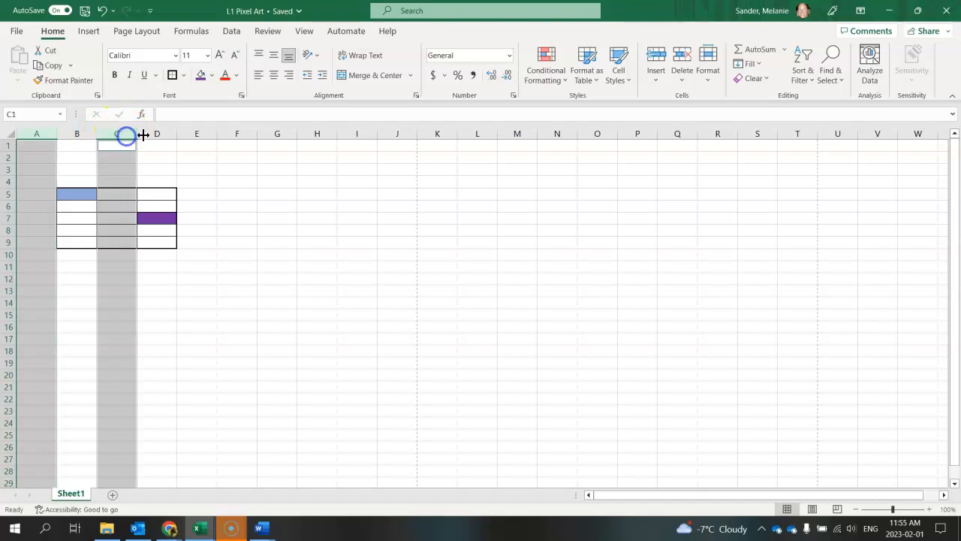
left_click(196, 134, "ctrl")
left_click(278, 135, "ctrl")
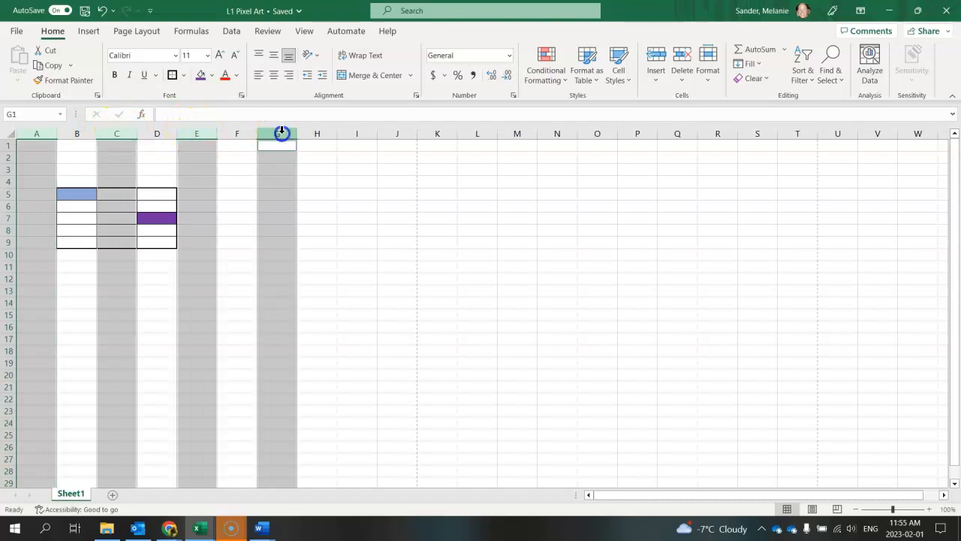
left_click(355, 133, "ctrl")
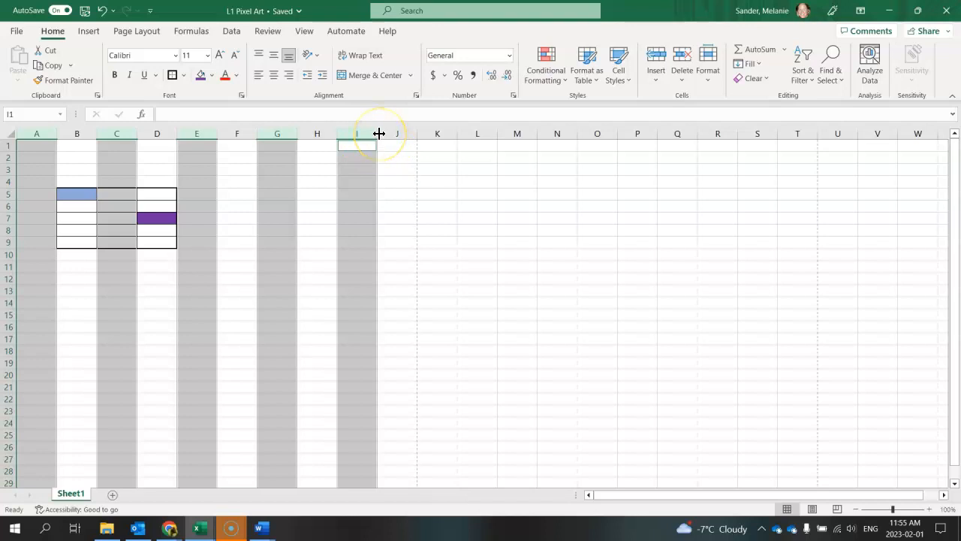
- Replace the non-adjacent column selection with one block of entire columns A through E
left_click(38, 133)
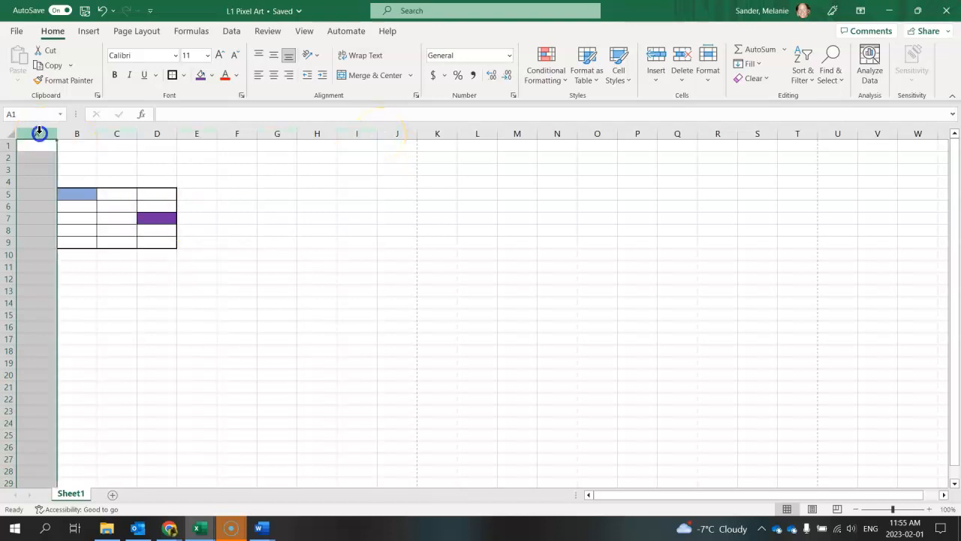
left_click_drag(38, 133, 187, 128)
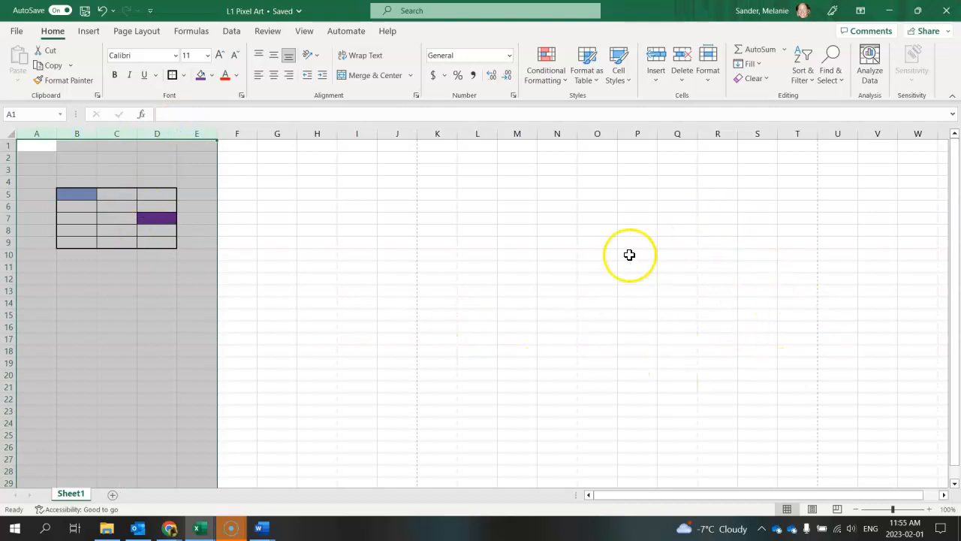
- Select the whole worksheet and narrow all columns at once to about half their width by moving column C's right border
left_click(7, 133)
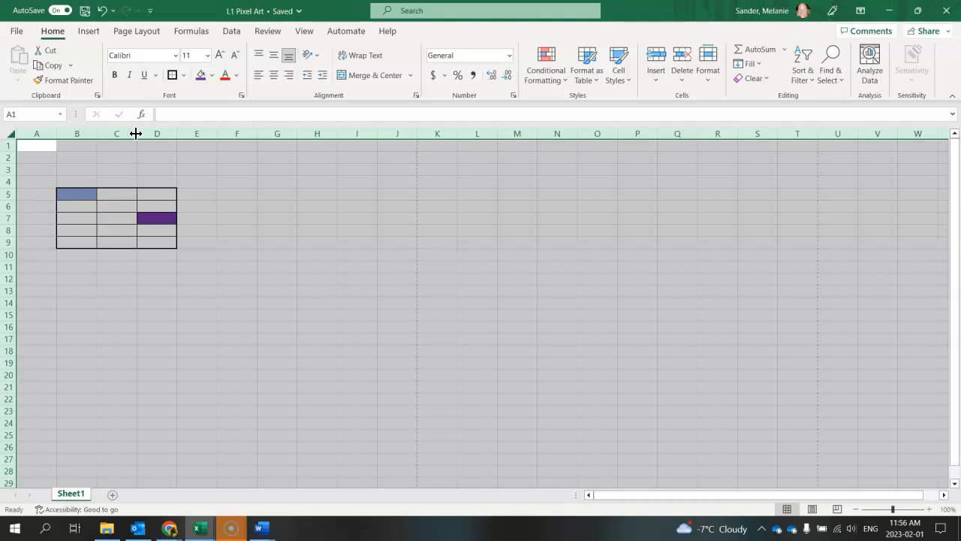
left_click_drag(136, 133, 136, 134)
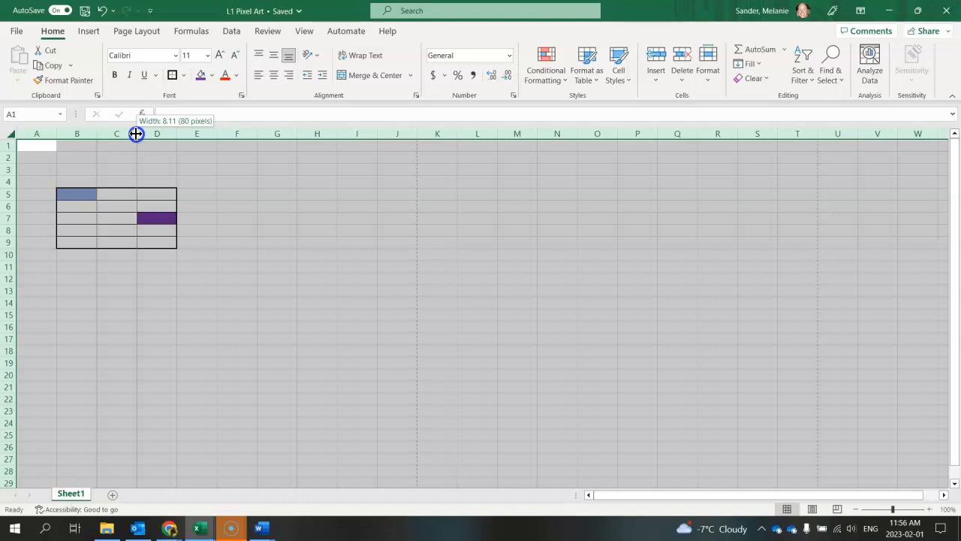
left_click_drag(136, 134, 118, 134)
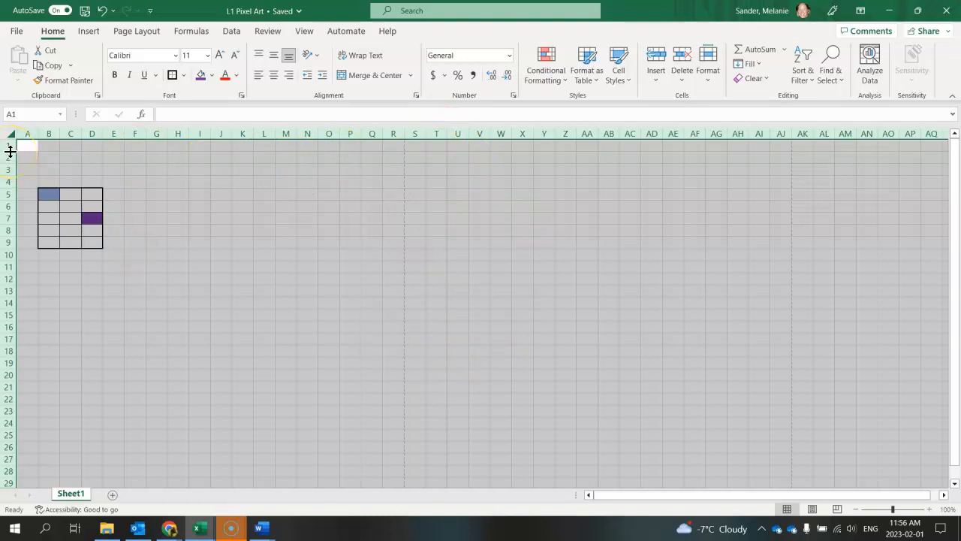
- Increase the height of all rows together using row 1's lower border to make the cells nearly square, and deselect by activating H4
left_click_drag(10, 151, 10, 151)
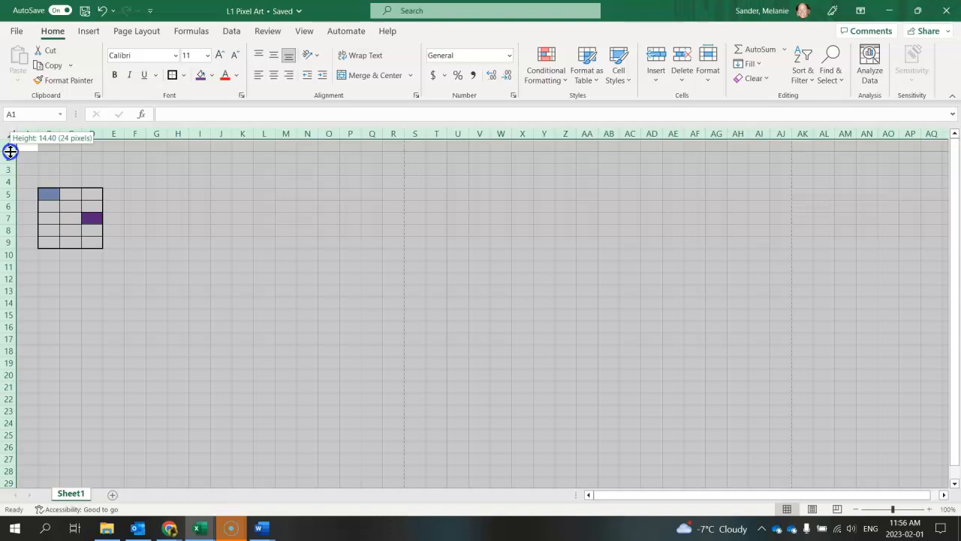
left_click_drag(10, 151, 15, 157)
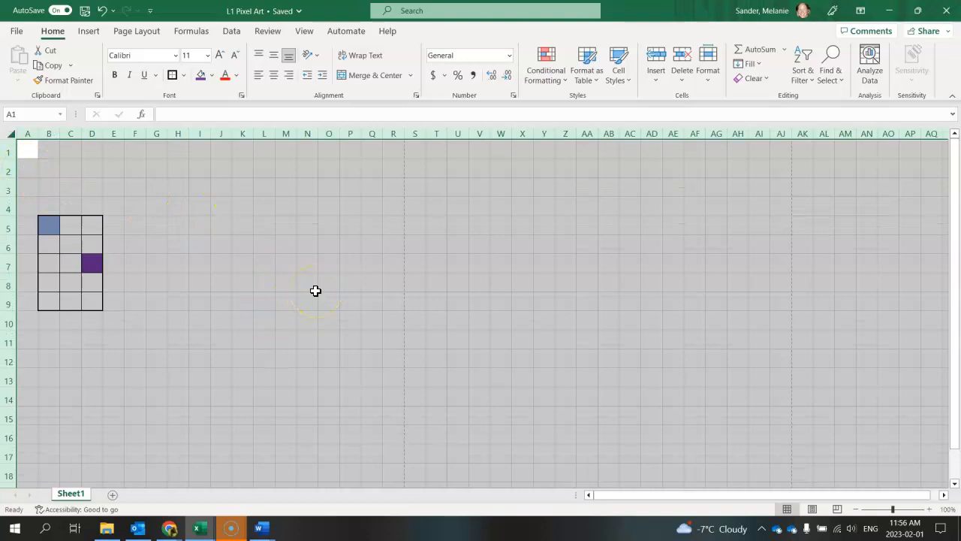
left_click(178, 203)
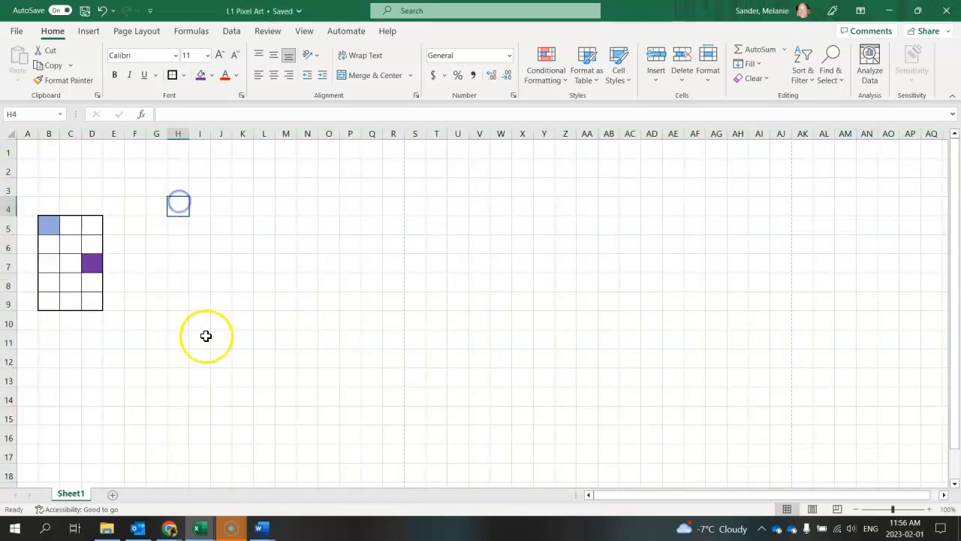